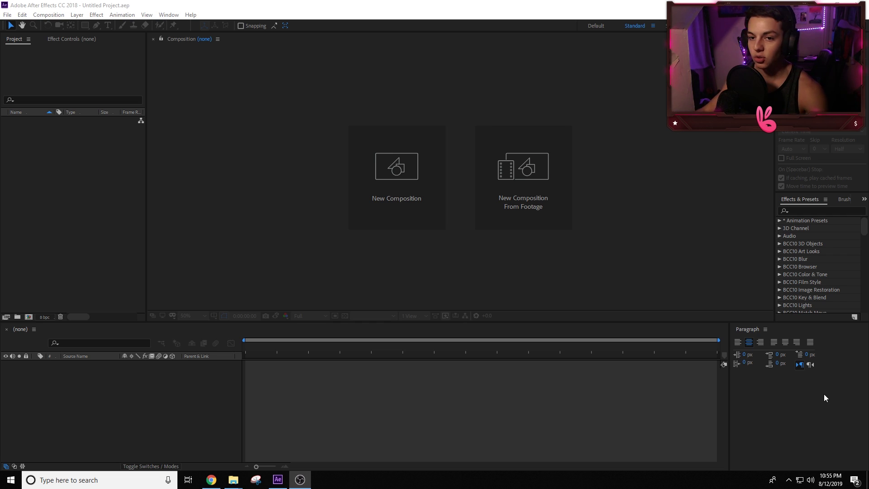
Import the cmon.mp4 clip (1920x1080, 59.94 fps) from Quick access into the project
click(593, 413)
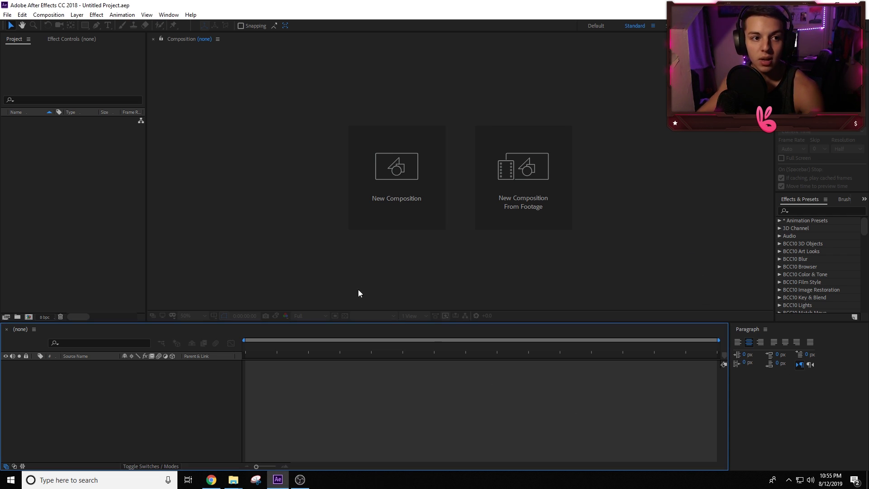
click(6, 15)
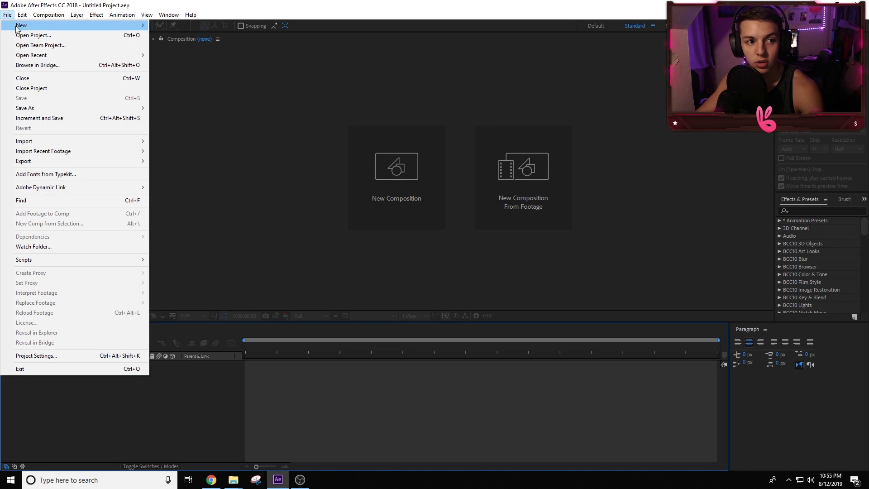
mouse_move(72, 141)
click(185, 143)
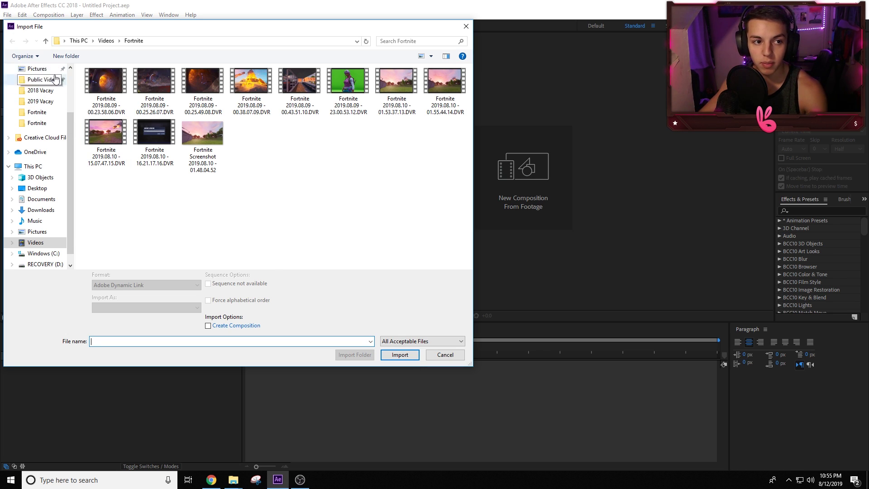
scroll(45, 81, up, 2)
click(40, 76)
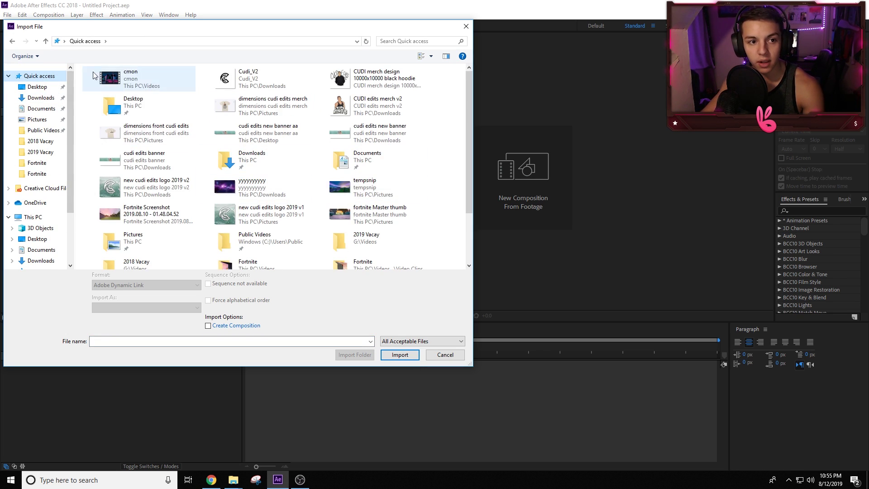
double_click(153, 75)
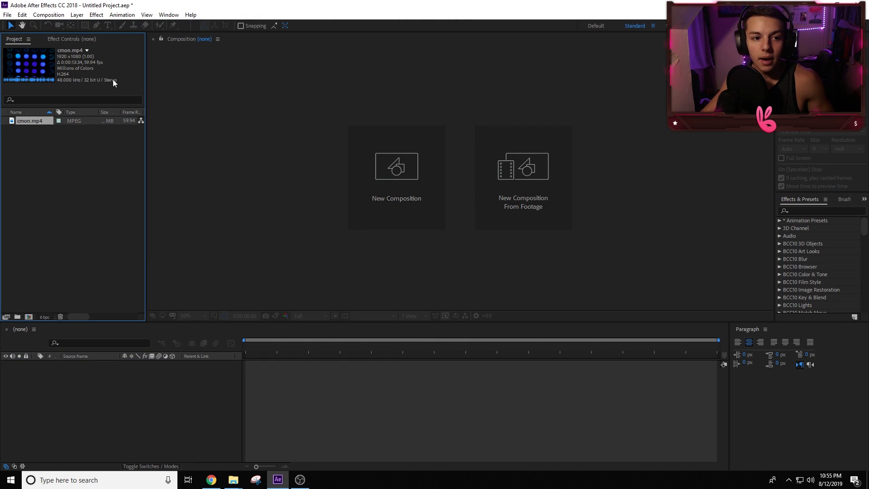
Widen the Project panel and build a composition named cmon from the cmon.mp4 footage
drag(145, 174, 160, 172)
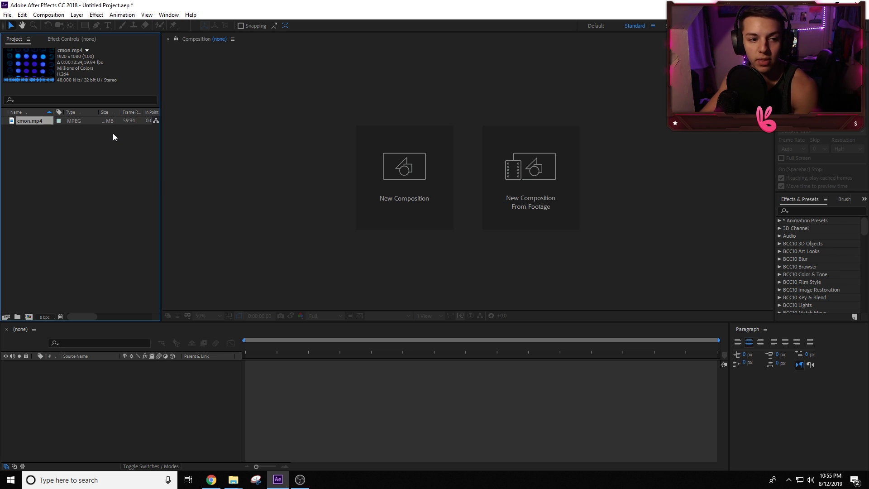
click(86, 170)
click(68, 121)
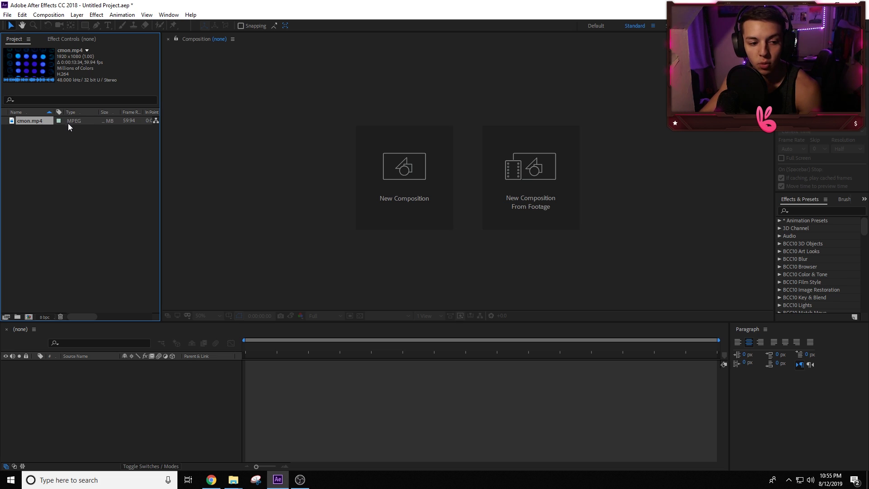
drag(68, 123, 27, 316)
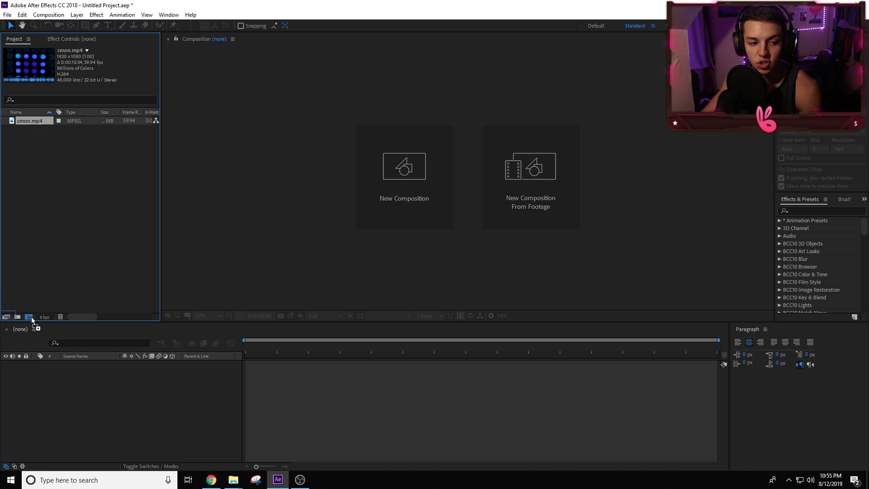
drag(26, 316, 26, 316)
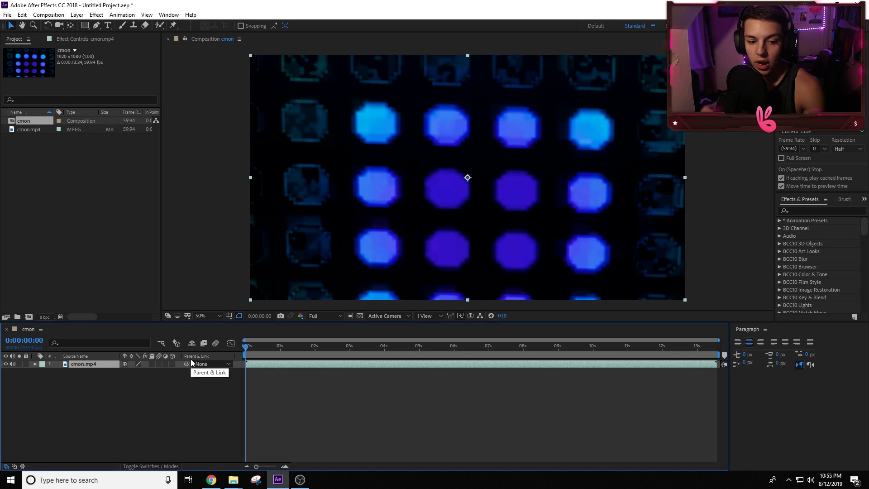
Scrub the cmon clip, set the current time to 0:00:02:15, and deselect the layer
click(270, 352)
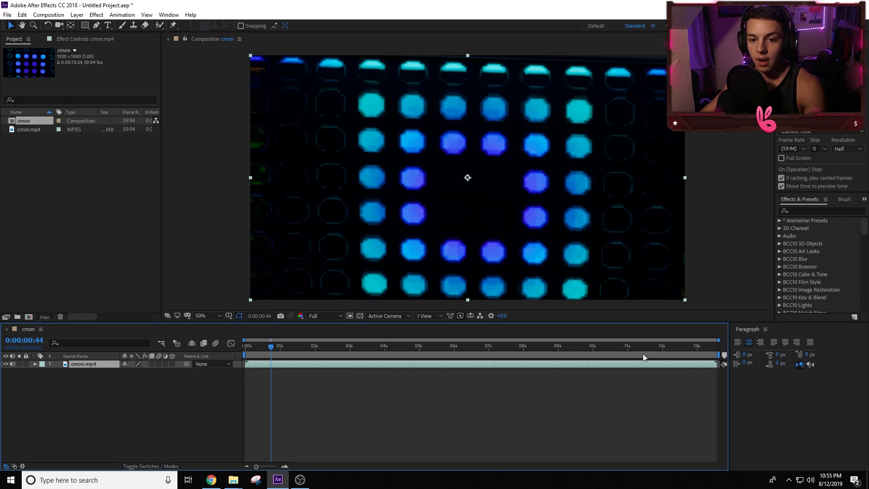
drag(308, 347, 471, 351)
drag(411, 361, 340, 355)
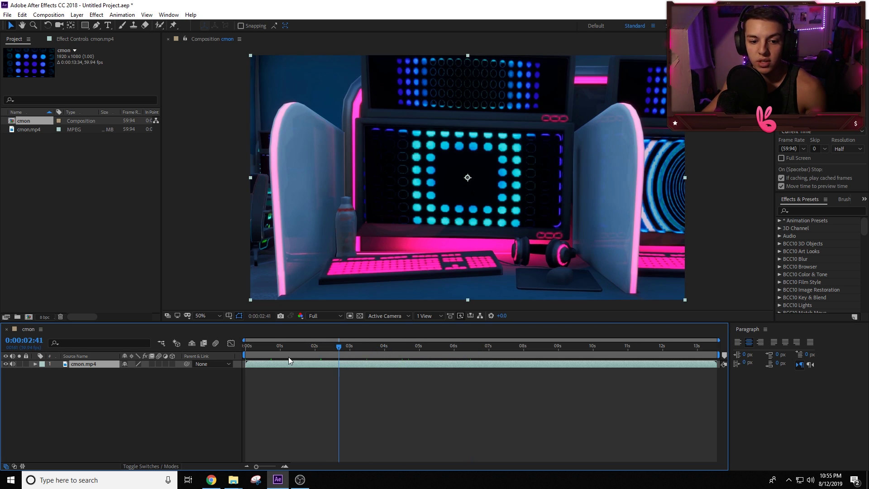
click(324, 357)
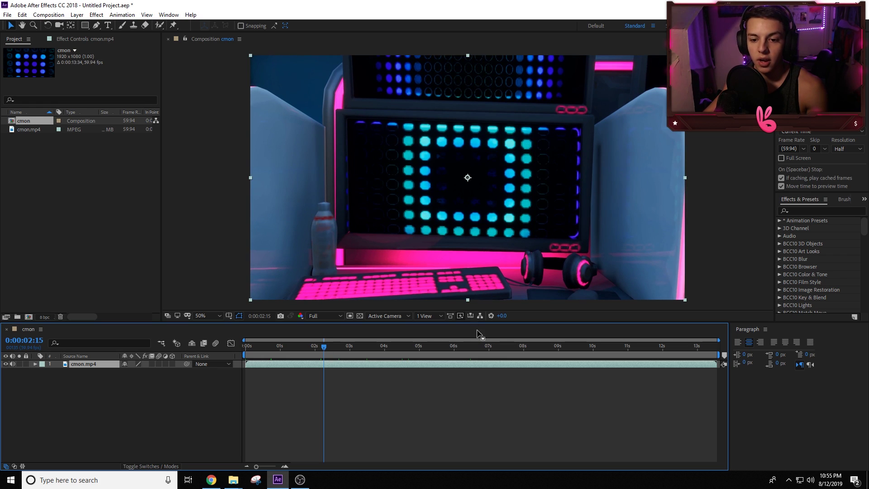
click(467, 427)
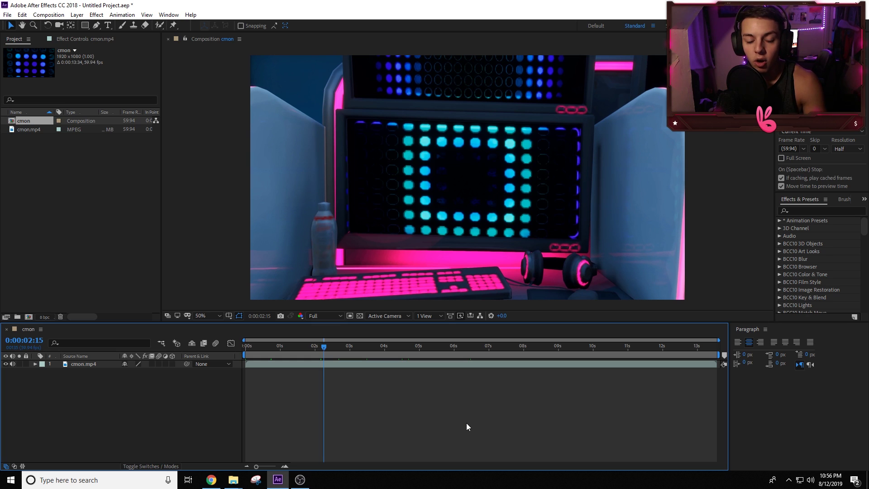
Send the selected cmon.mp4 layer to mocha AE via Animation > Track in mocha AE, deferring registration
click(396, 363)
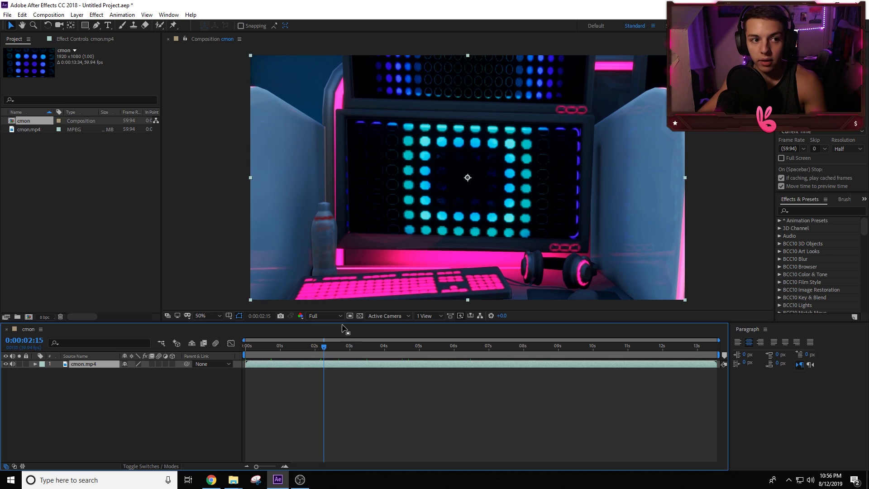
click(122, 14)
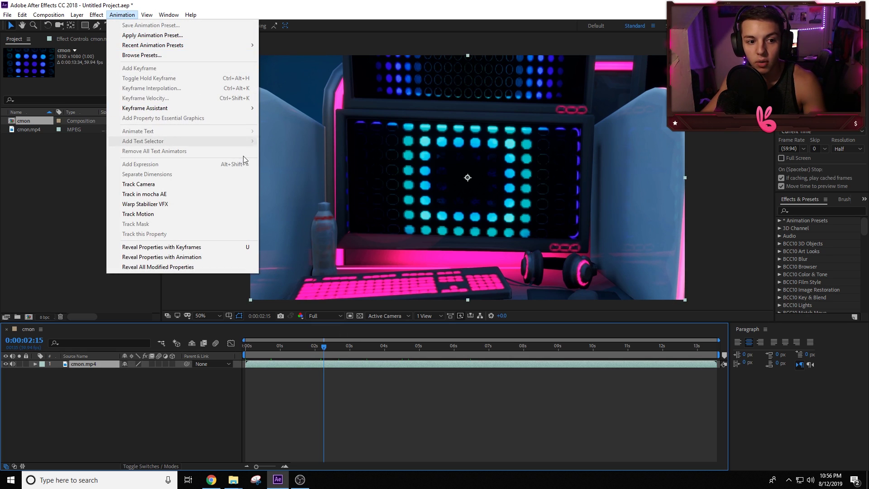
click(201, 194)
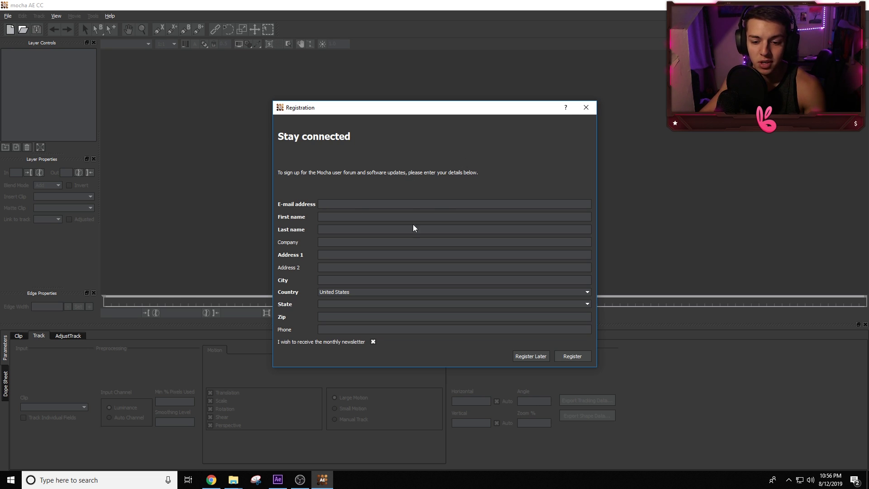
click(531, 356)
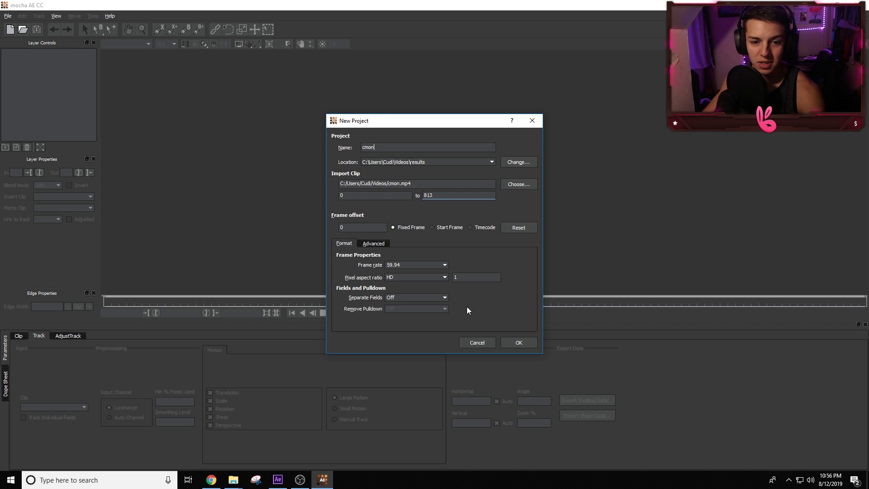
Confirm the new mocha project without overwriting cmon.mocha, naming it 'cmon tut'
click(519, 346)
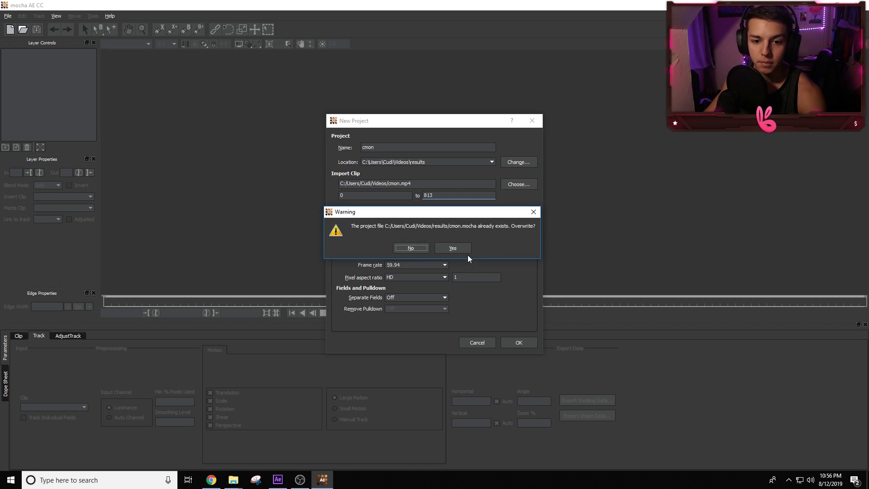
click(410, 248)
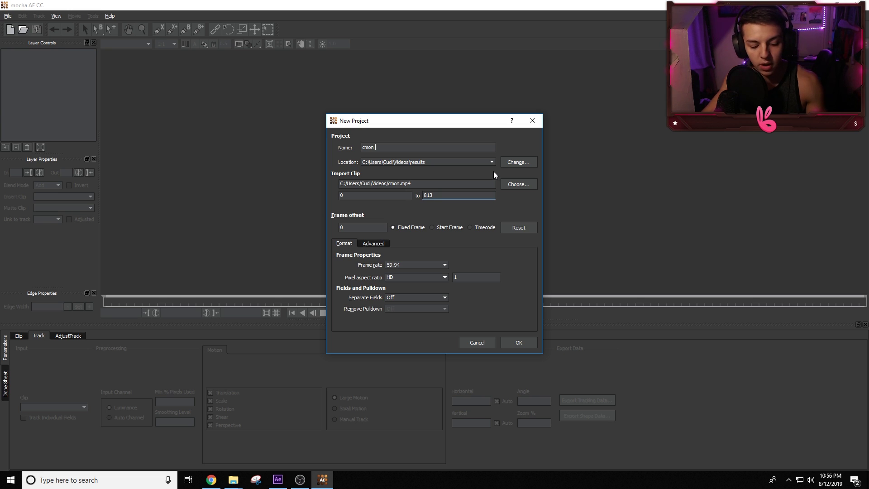
text(mon)
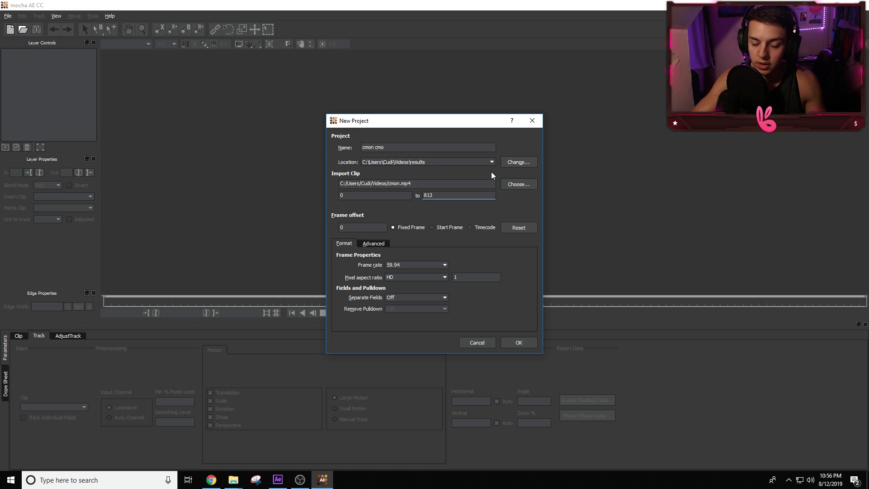
text( tut)
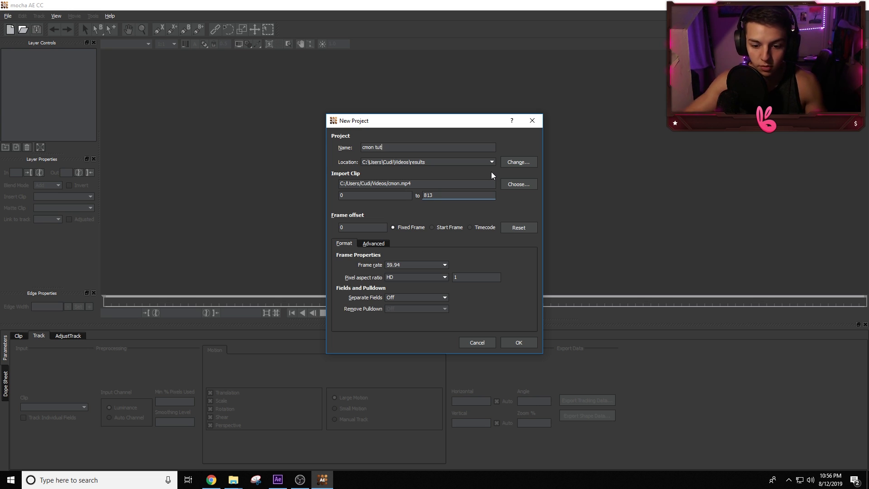
click(525, 344)
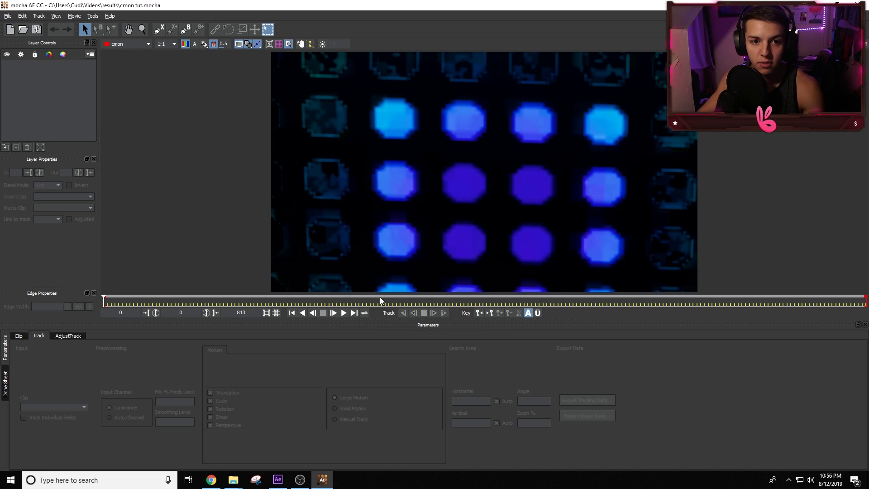
Scrub through the cmon clip and settle on frame 78, where the LED screen fills the view
drag(104, 300, 203, 300)
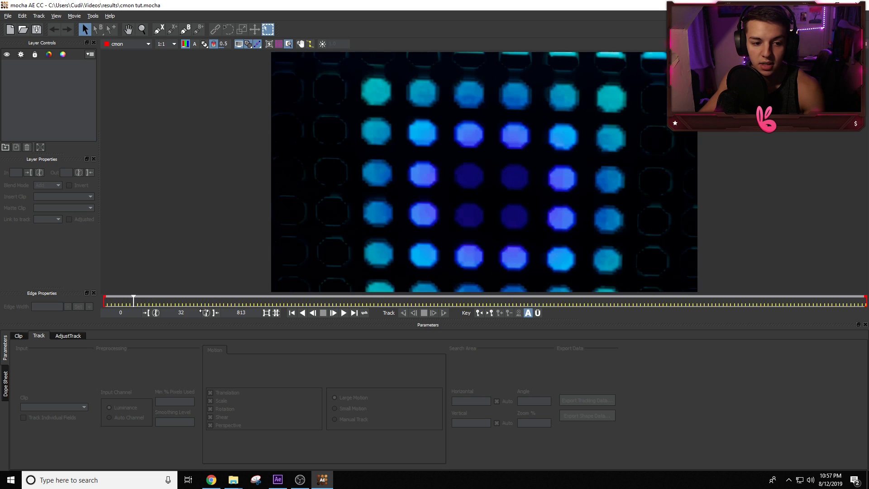
click(370, 301)
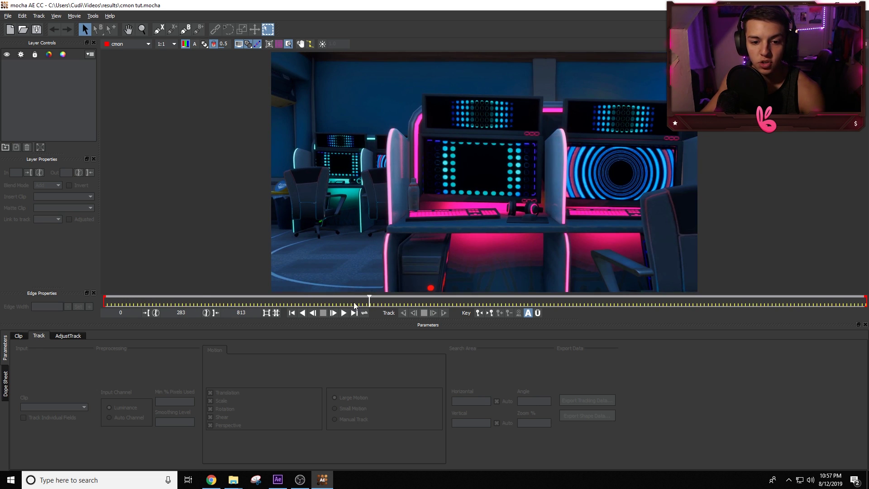
click(368, 302)
click(279, 303)
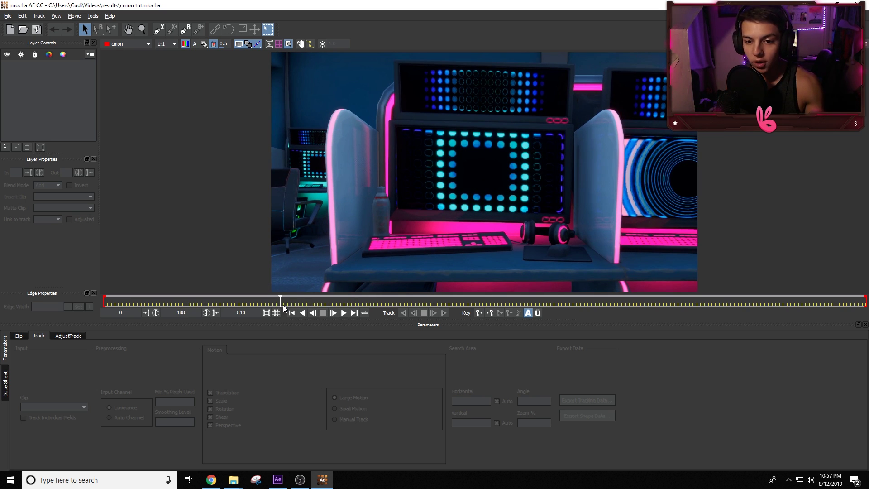
drag(280, 298, 218, 300)
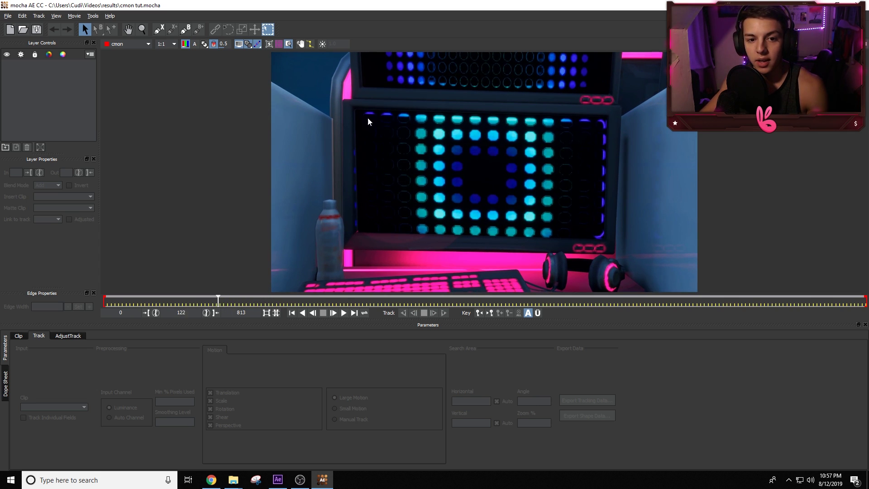
drag(224, 303, 207, 299)
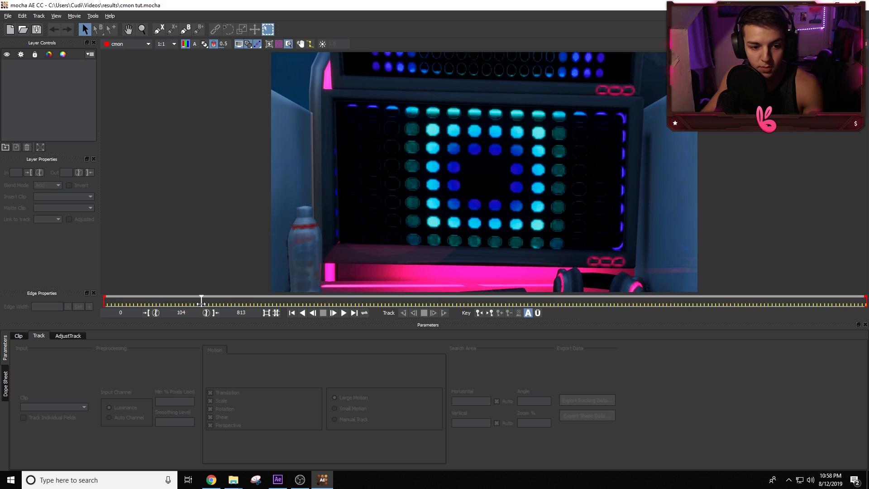
drag(200, 300, 195, 301)
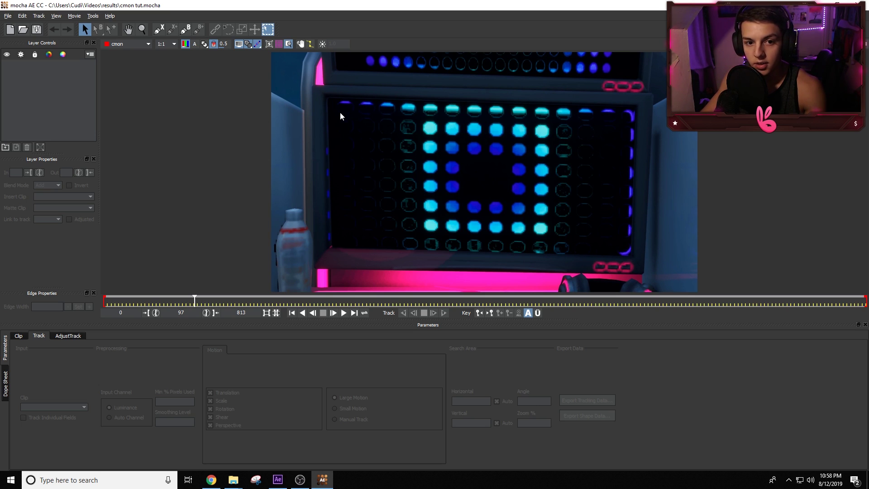
drag(190, 303, 181, 306)
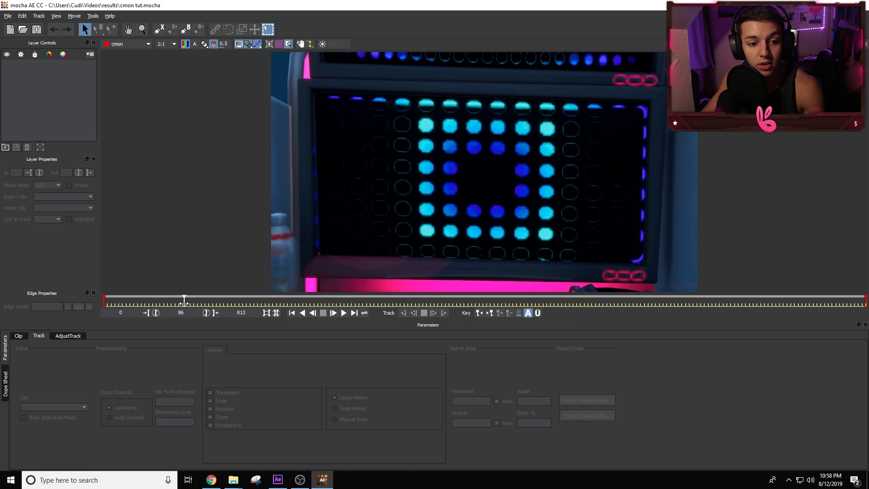
drag(184, 302, 180, 301)
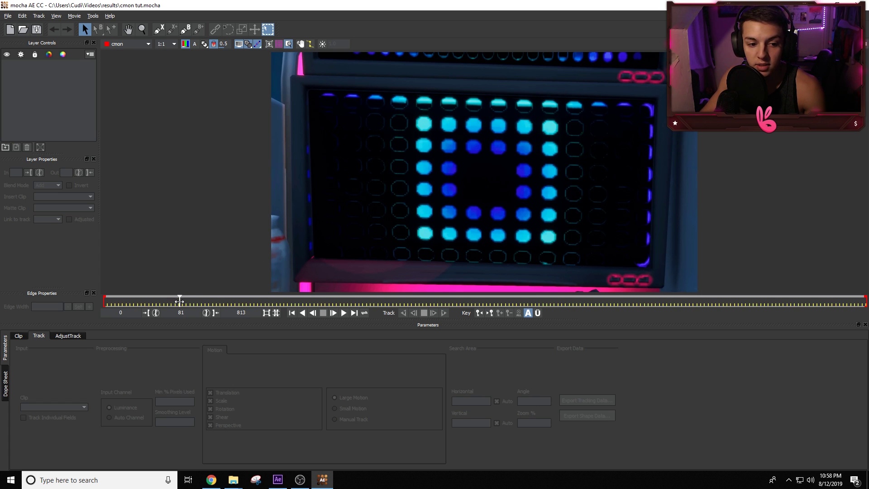
drag(180, 301, 177, 301)
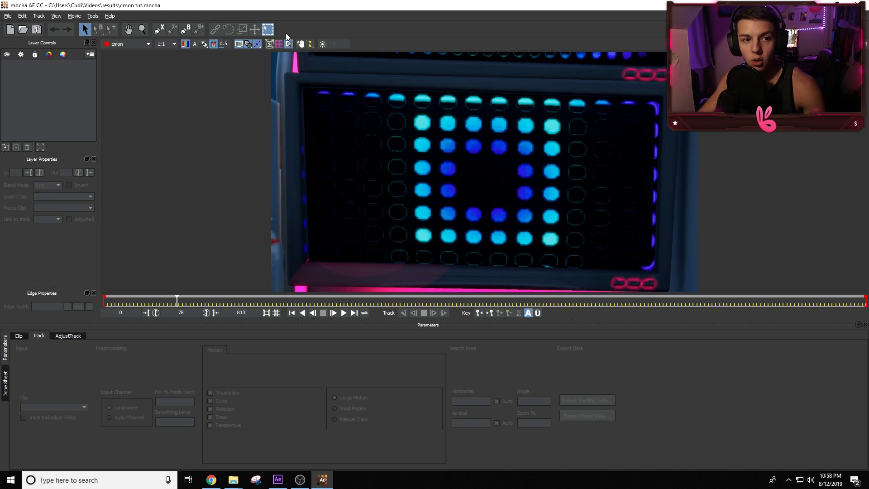
Draw a closed X-spline through the LED screen's four corners at frame 78, creating Layer 1
click(161, 31)
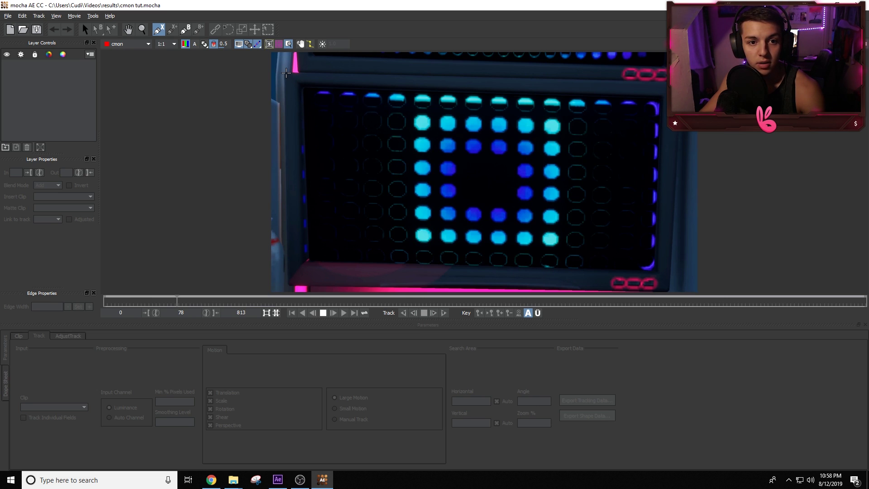
click(285, 72)
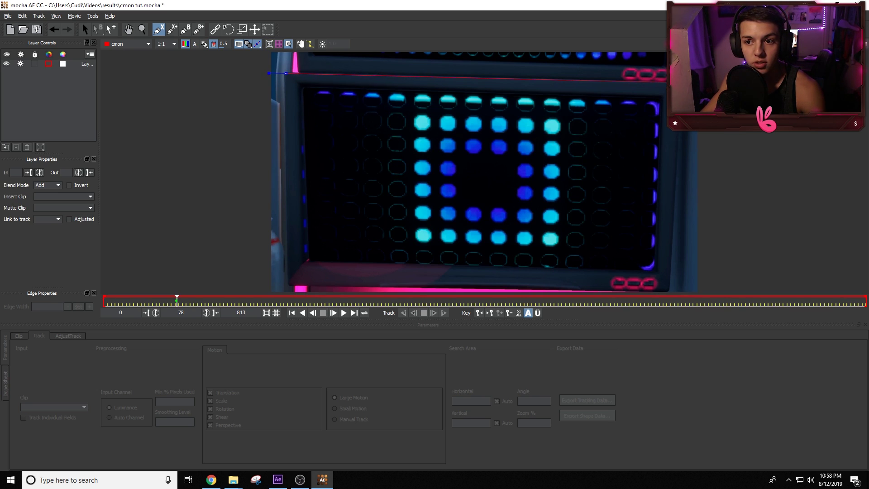
click(678, 85)
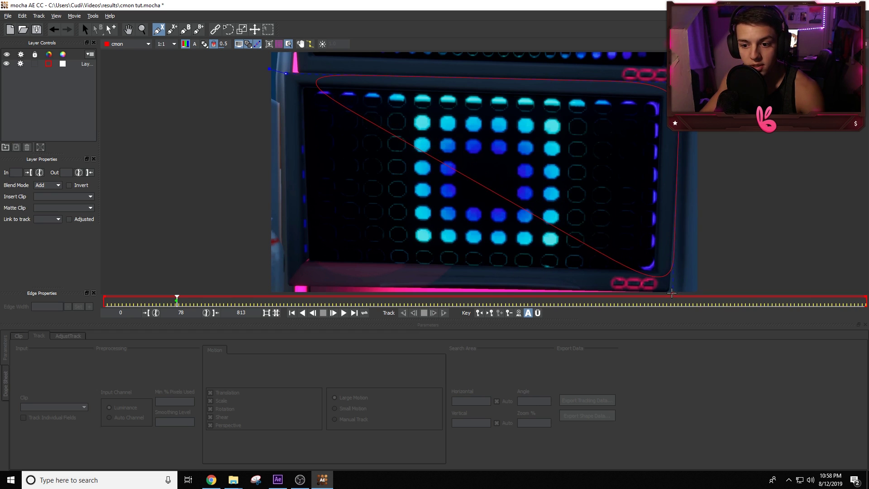
click(669, 290)
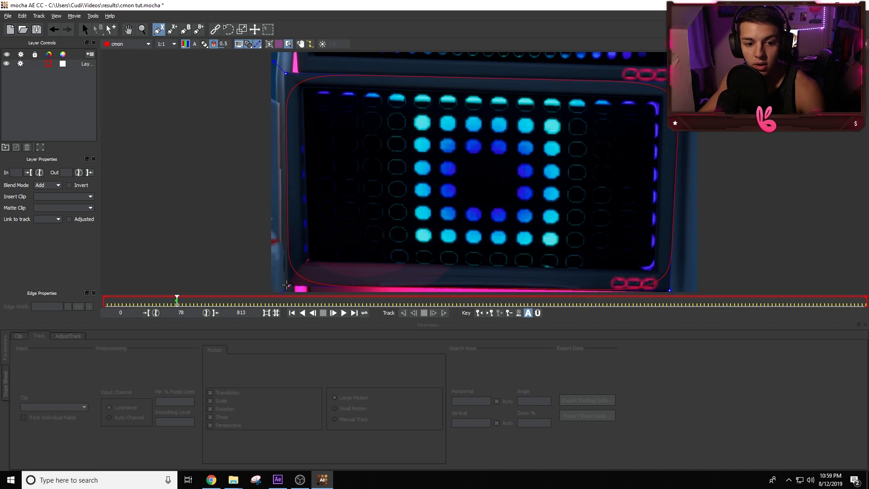
click(286, 283)
right_click(283, 173)
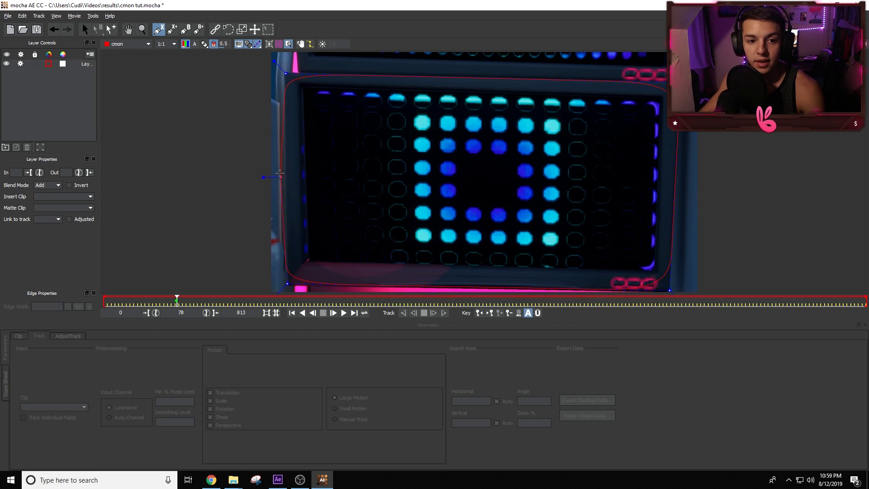
mouse_move(284, 169)
mouse_down()
mouse_move(513, 179)
mouse_move(284, 169)
mouse_up()
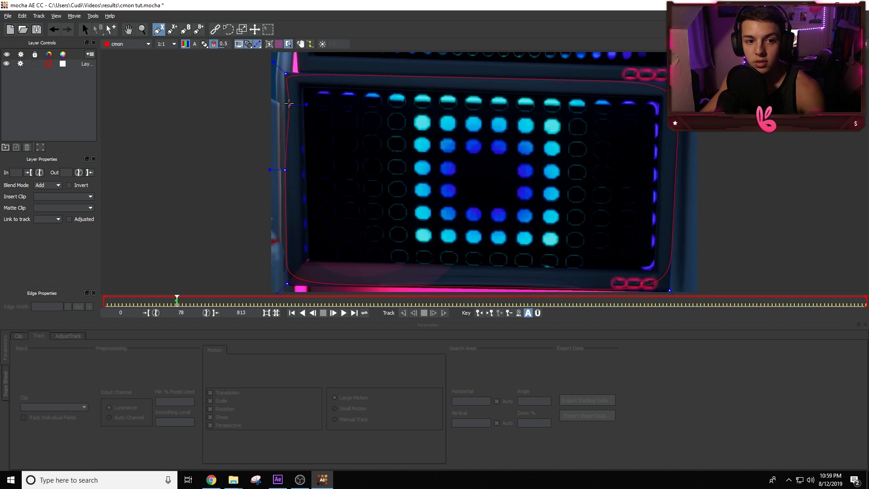
click(285, 73)
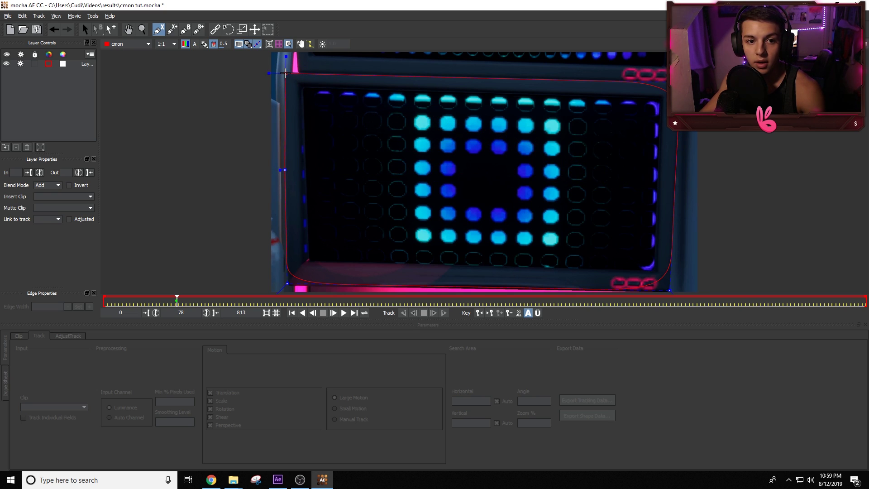
key(s)
click(450, 126)
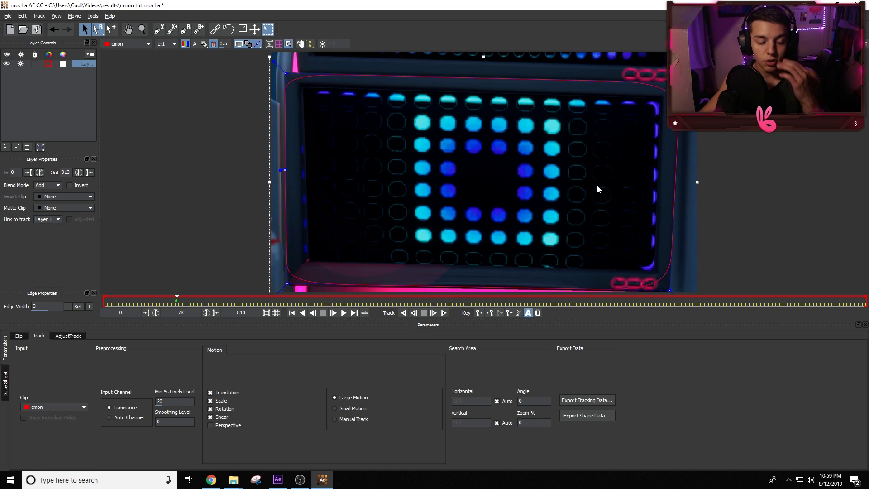
Turn on Layer 1's planar surface and drag its four corners onto the LED screen's corners
click(270, 47)
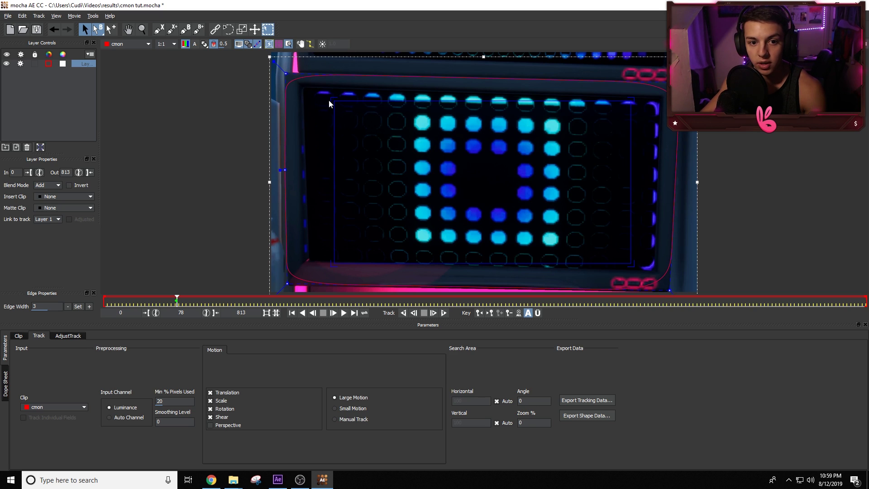
drag(333, 96, 301, 82)
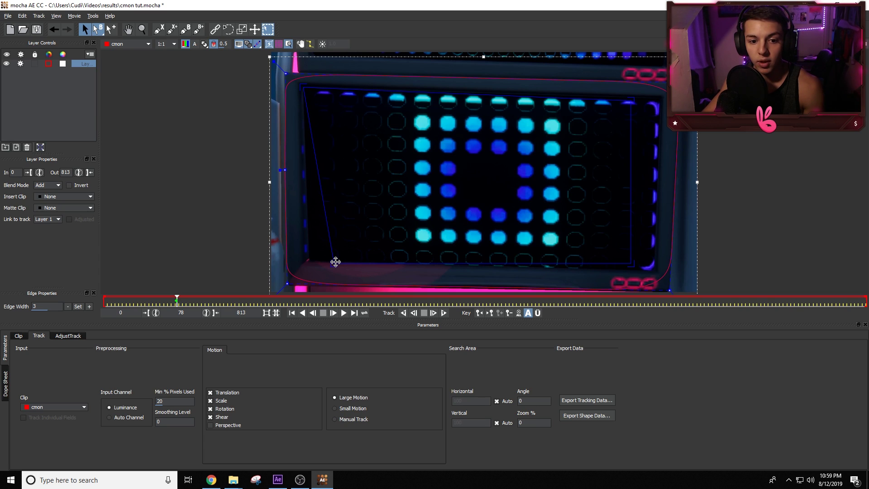
drag(332, 263, 307, 258)
drag(631, 264, 654, 272)
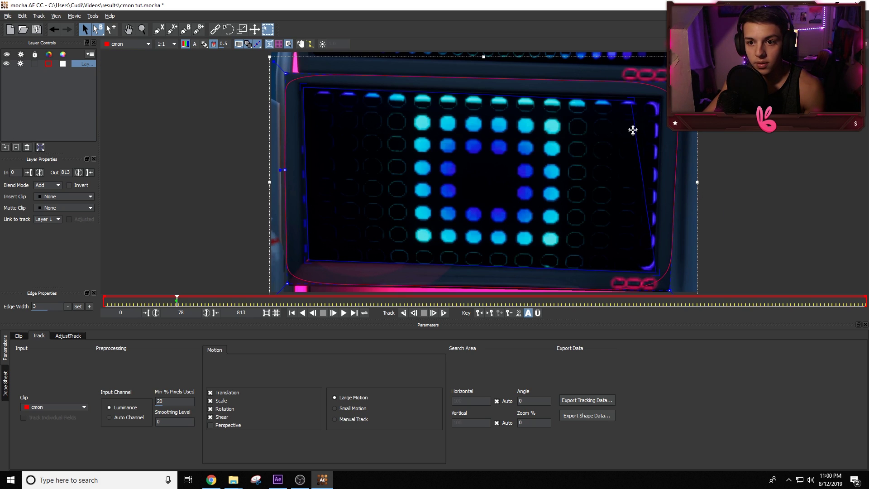
drag(631, 97, 664, 95)
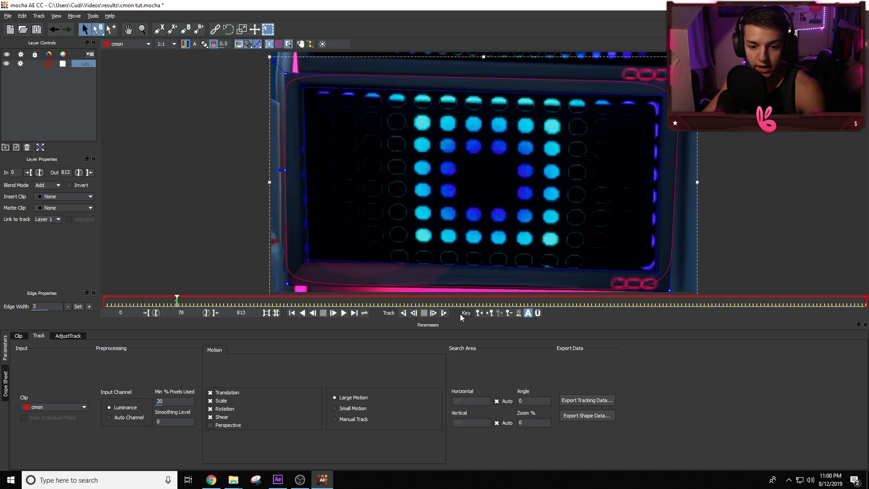
Run Track Forward on Layer 1 from frame 78 through frame 813
click(445, 312)
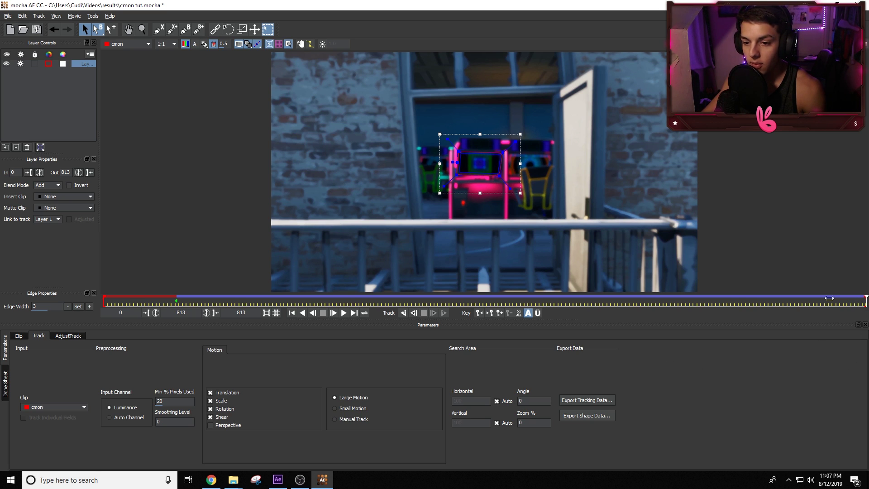
Return to frame 78 and track Layer 1 backward to frame 0
drag(675, 303, 181, 305)
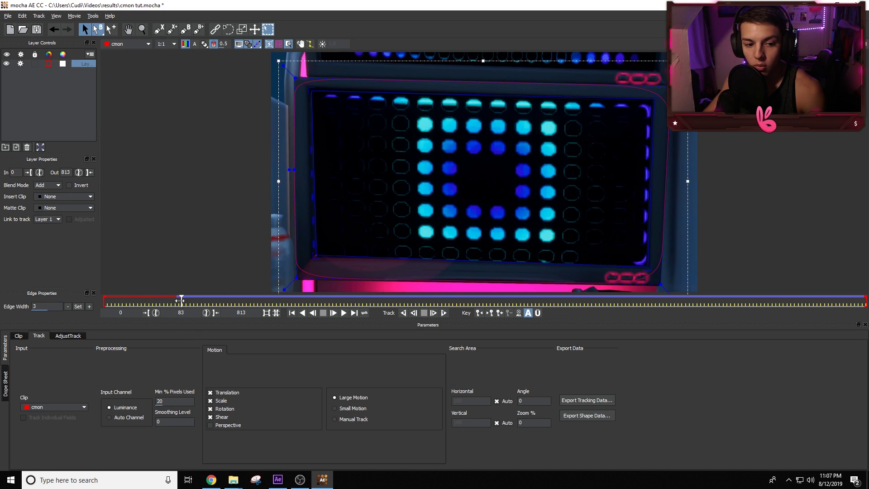
drag(181, 300, 174, 304)
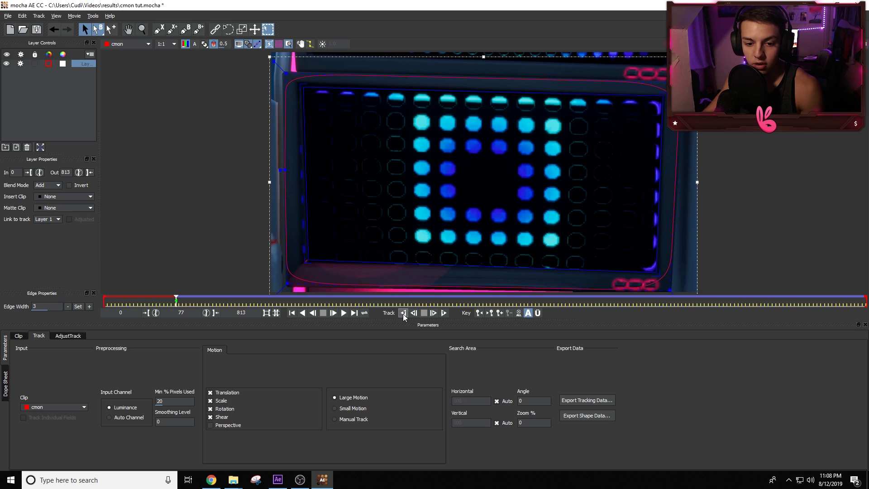
click(403, 313)
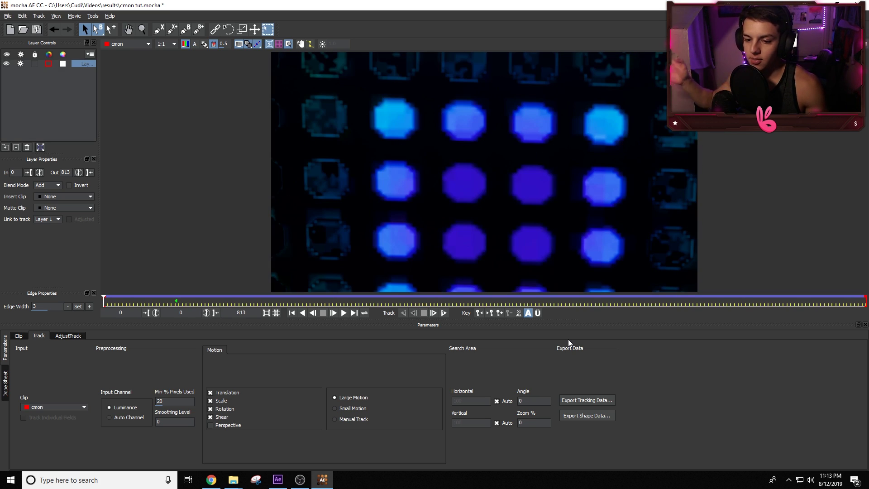
Check the screen track, then copy it as After Effects Corner Pin data to the clipboard
drag(101, 300, 233, 319)
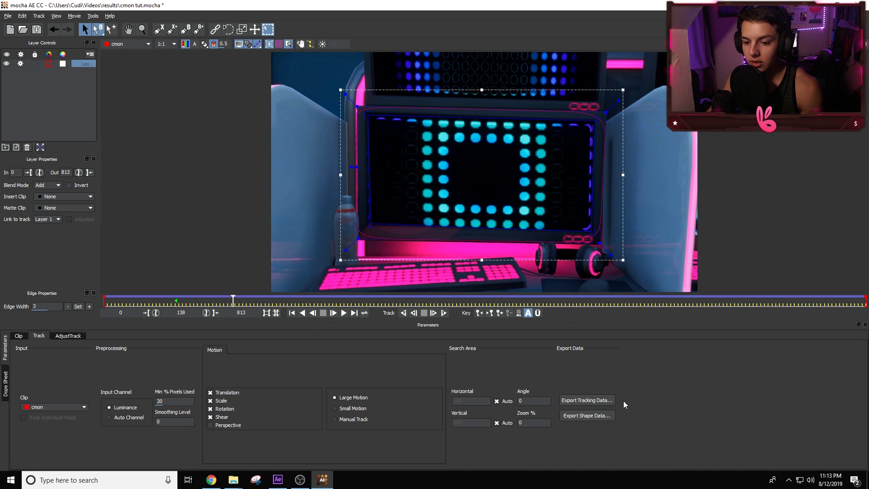
click(589, 401)
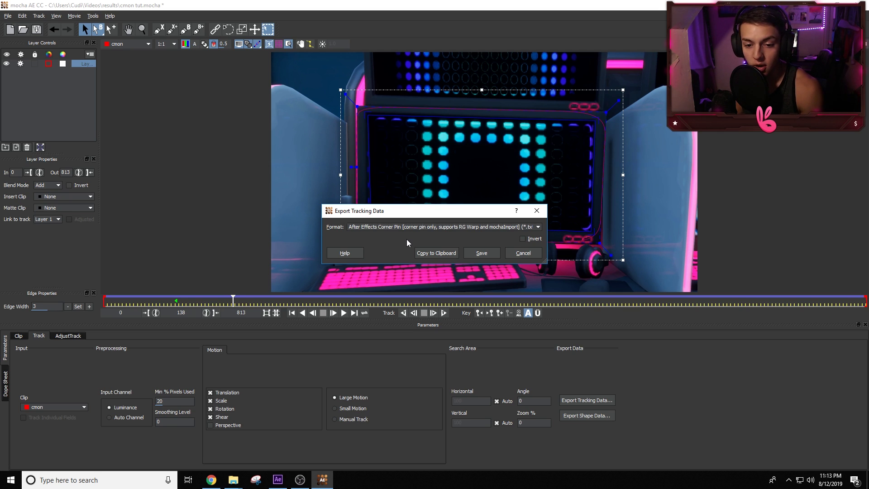
click(446, 253)
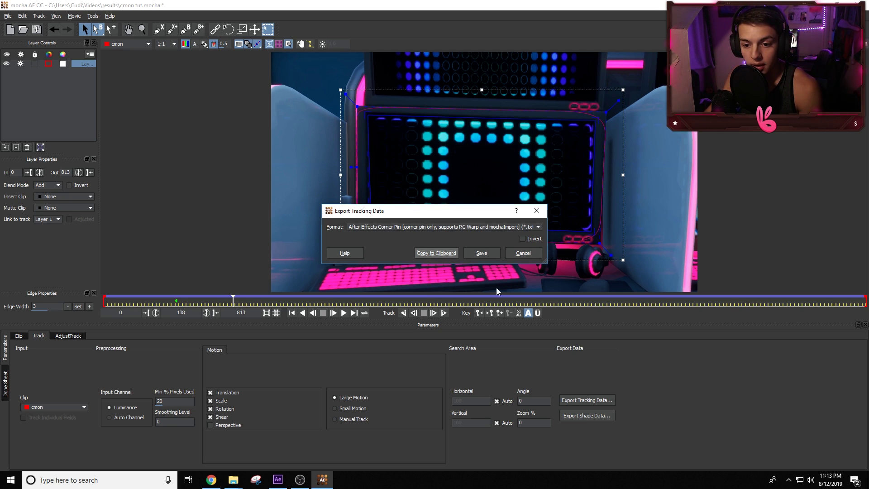
Save the corner pin tracking data as a file named 'cmon tut' in Pictures
click(585, 401)
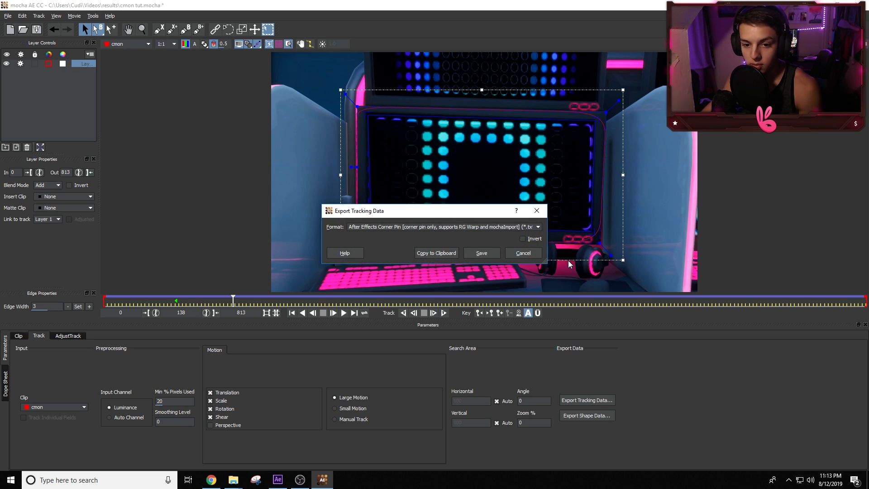
click(482, 253)
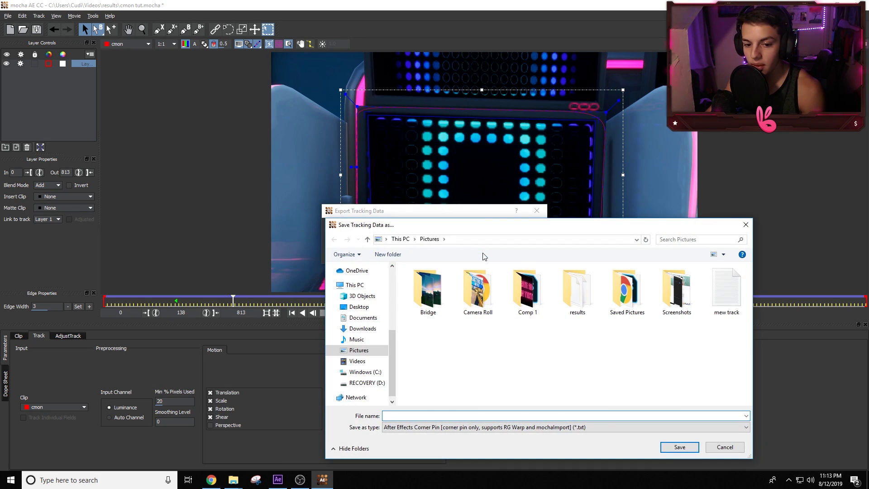
text(c)
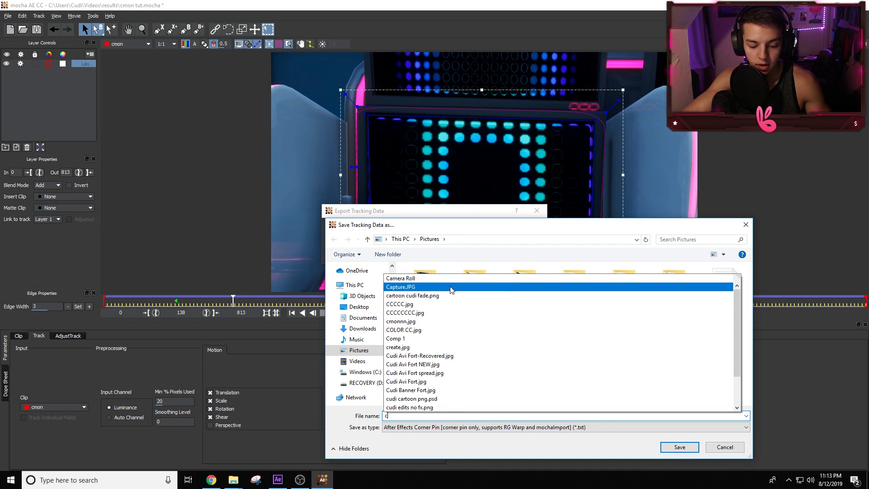
text(mon tut)
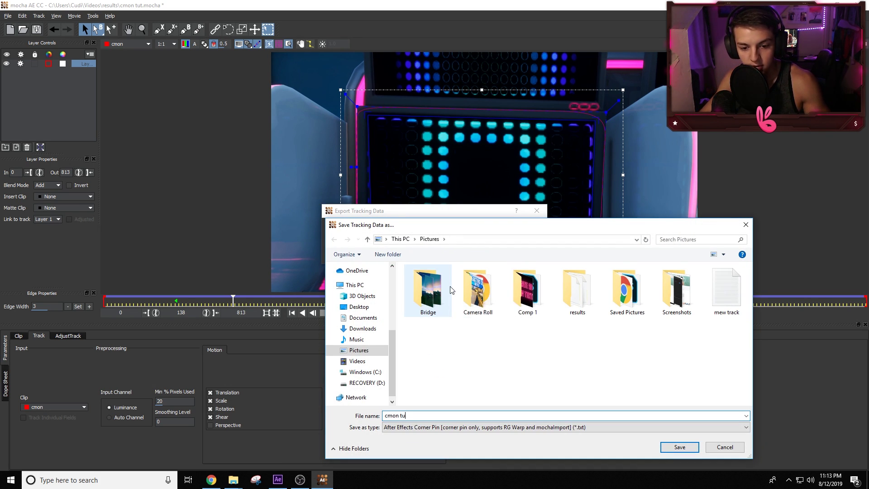
click(679, 448)
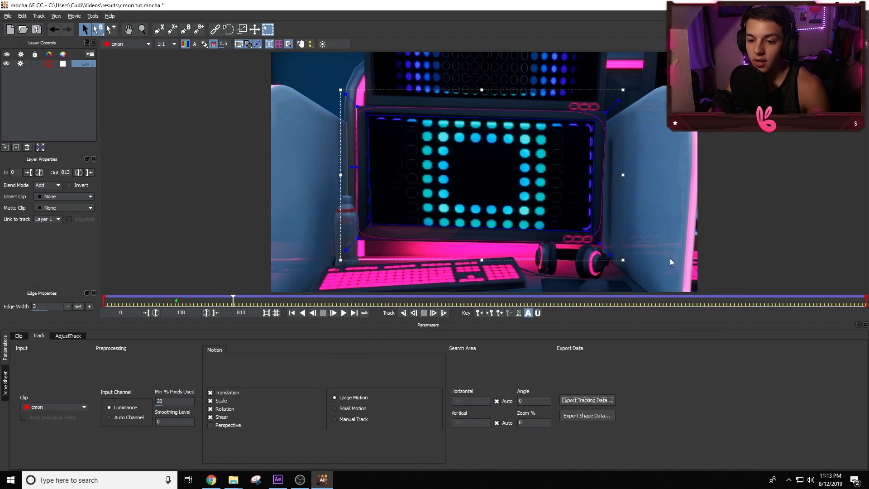
key(alt+Tab)
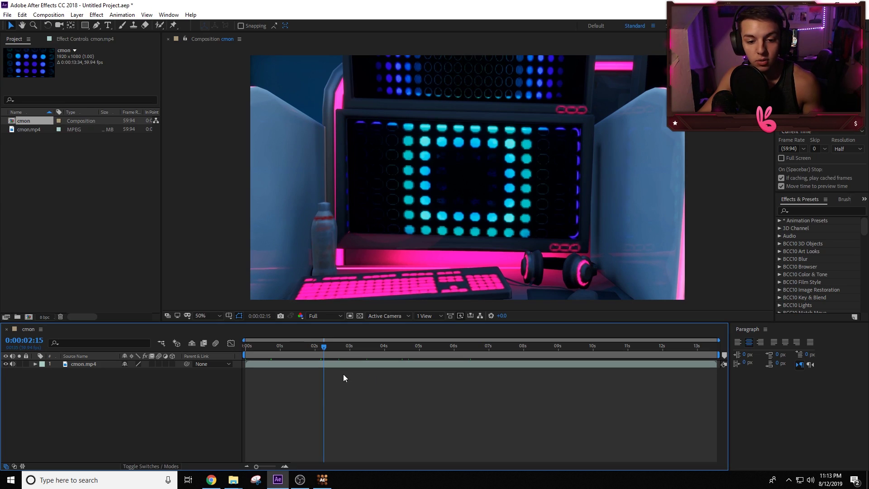
Duplicate the cmon.mp4 layer and pre-compose the top copy into cmon.mp4 Comp 1
click(340, 364)
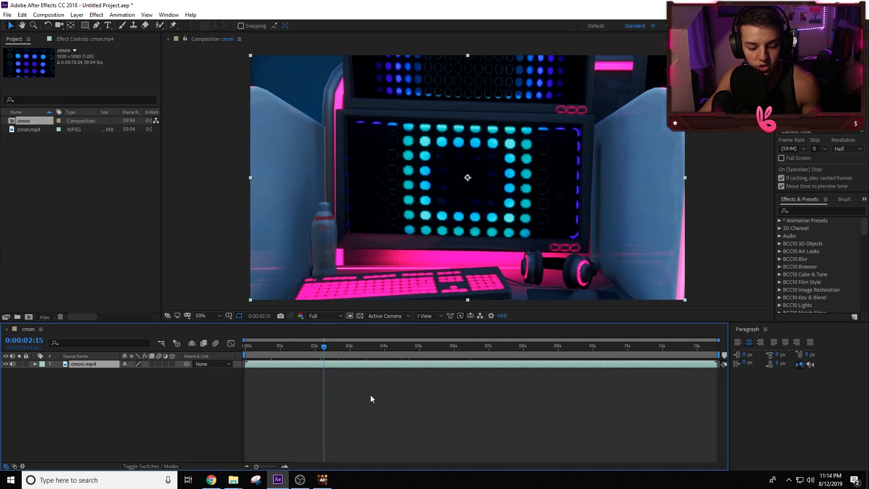
key(ctrl+d)
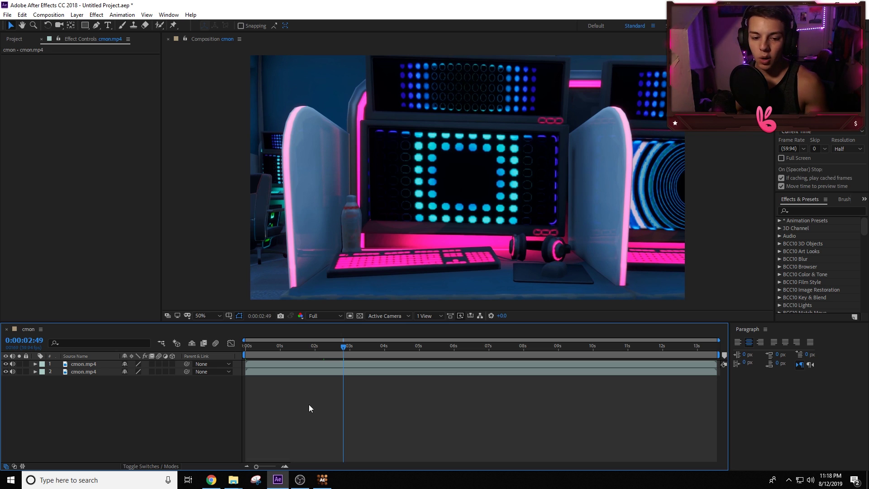
click(350, 364)
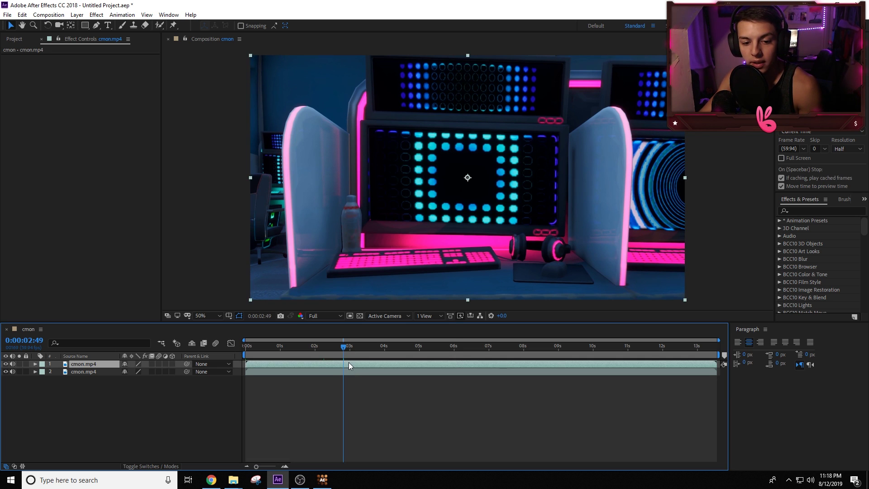
right_click(348, 362)
click(383, 322)
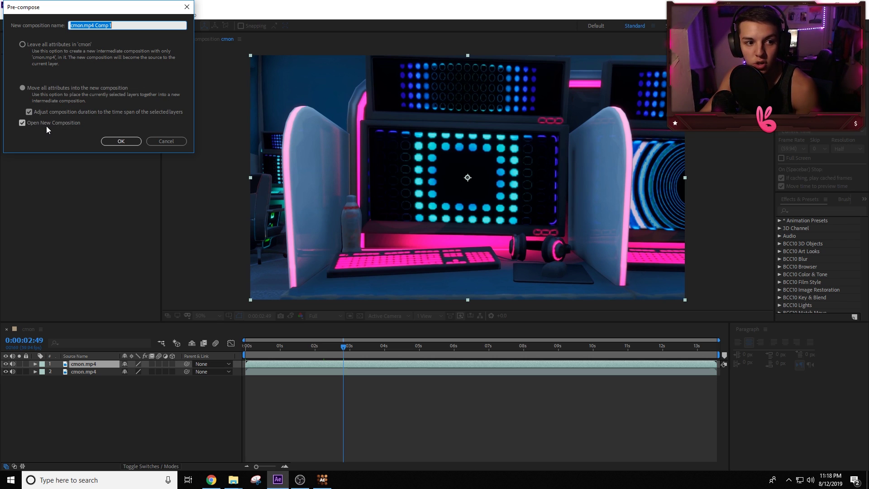
click(124, 142)
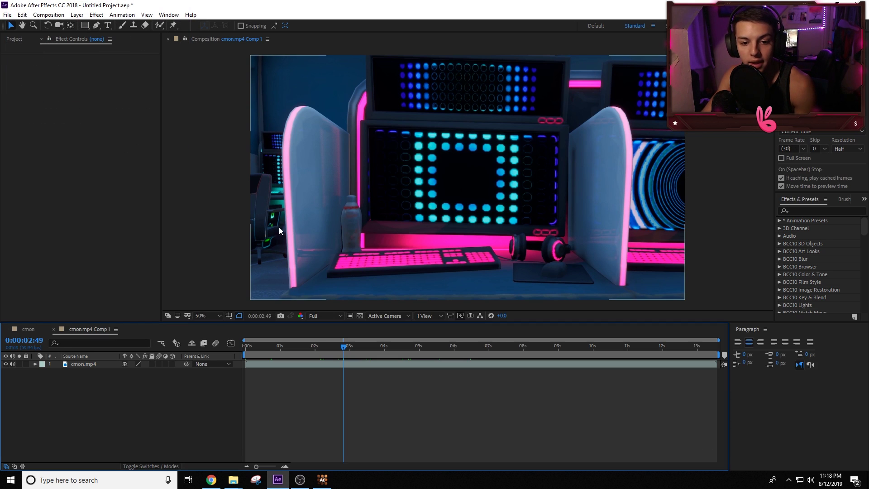
Open the cmon.mp4 Comp 1 composition for editing
click(354, 365)
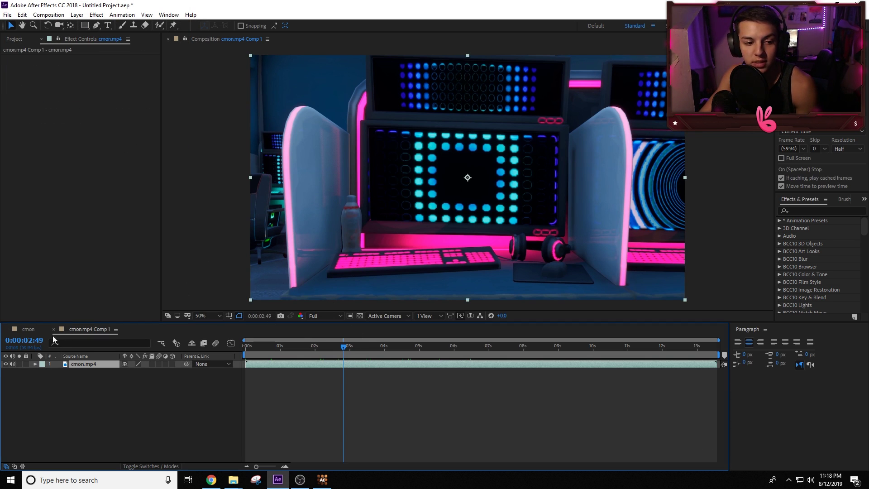
click(26, 329)
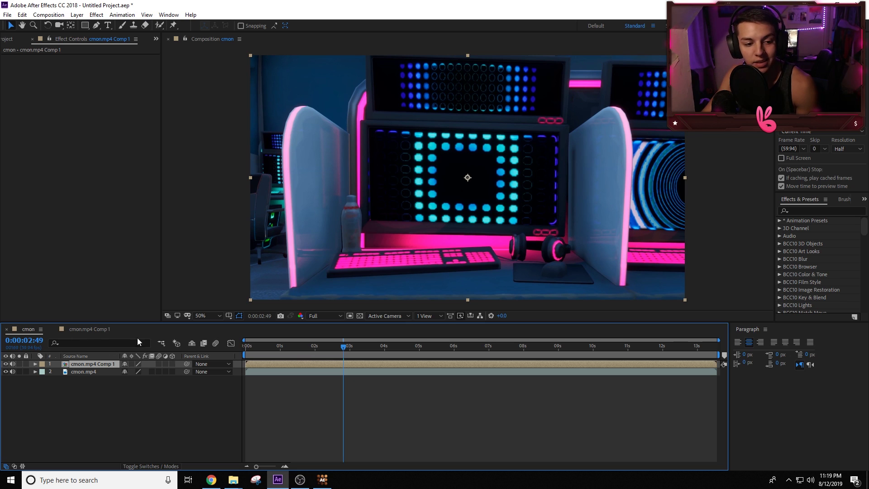
click(86, 330)
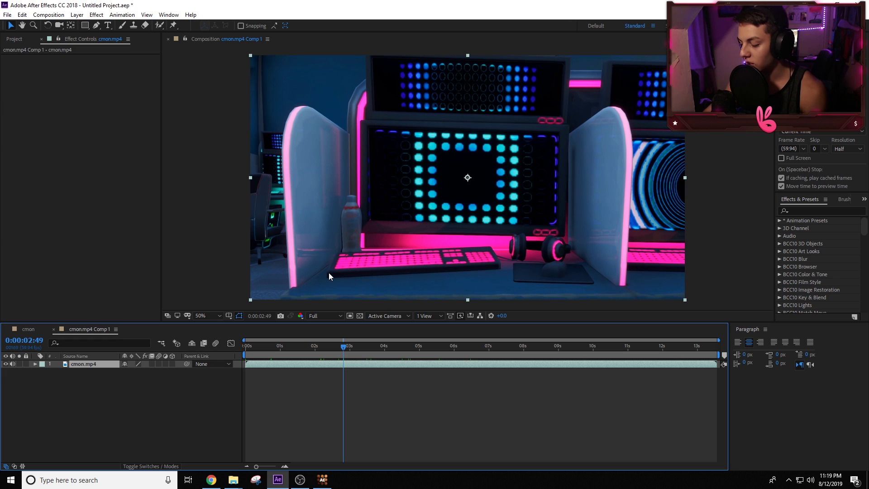
Import '2 piece bolt (1).mp4' from Downloads and place it above cmon.mp4 in cmon.mp4 Comp 1
click(8, 15)
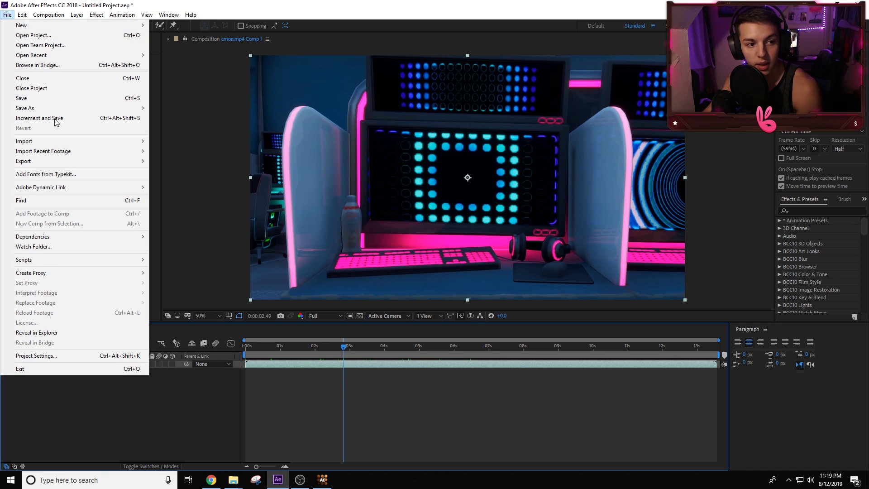
mouse_move(56, 140)
click(159, 142)
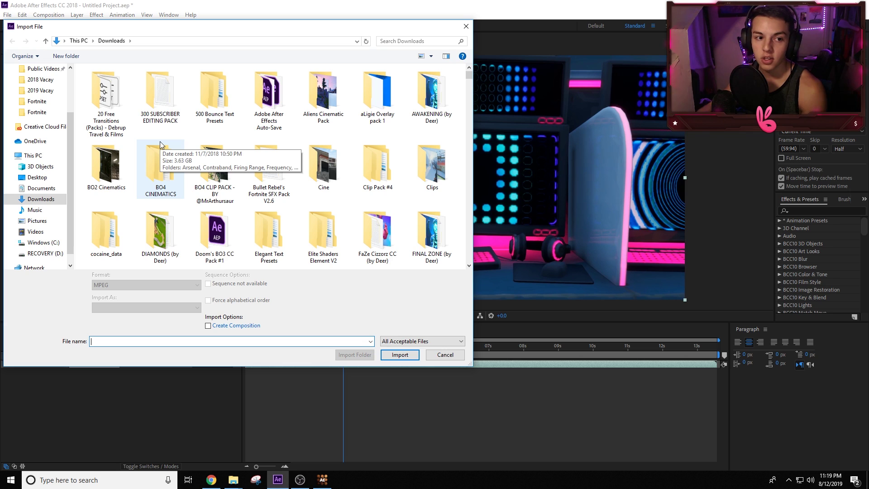
scroll(32, 134, up, 2)
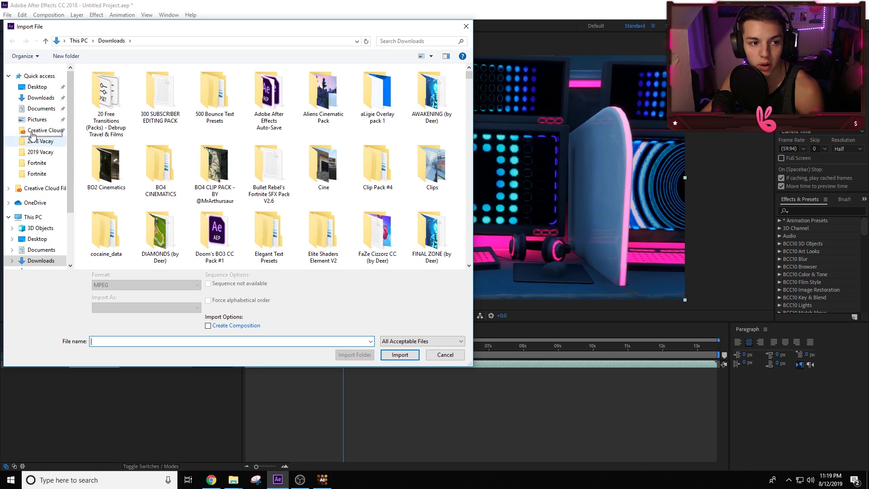
click(41, 98)
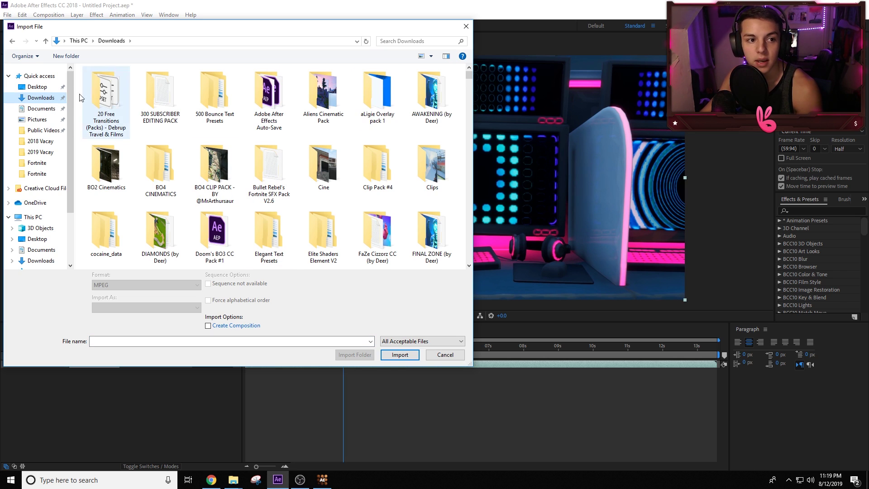
scroll(297, 143, down, 10)
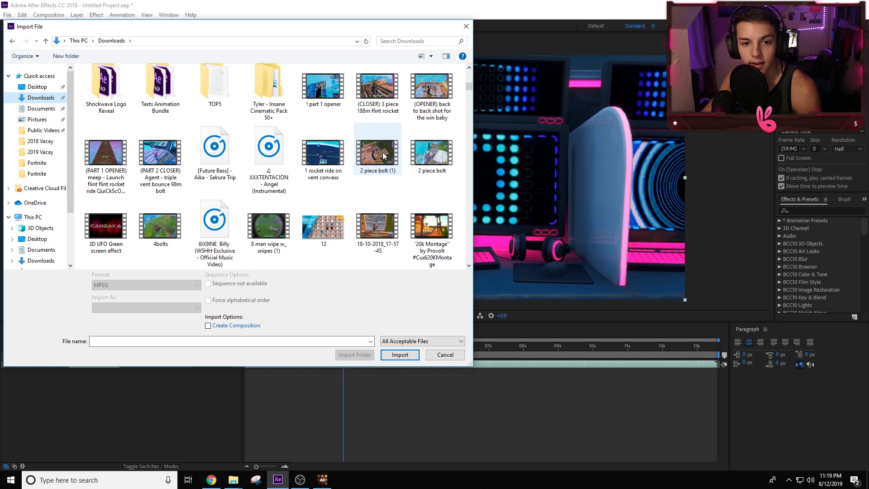
double_click(383, 156)
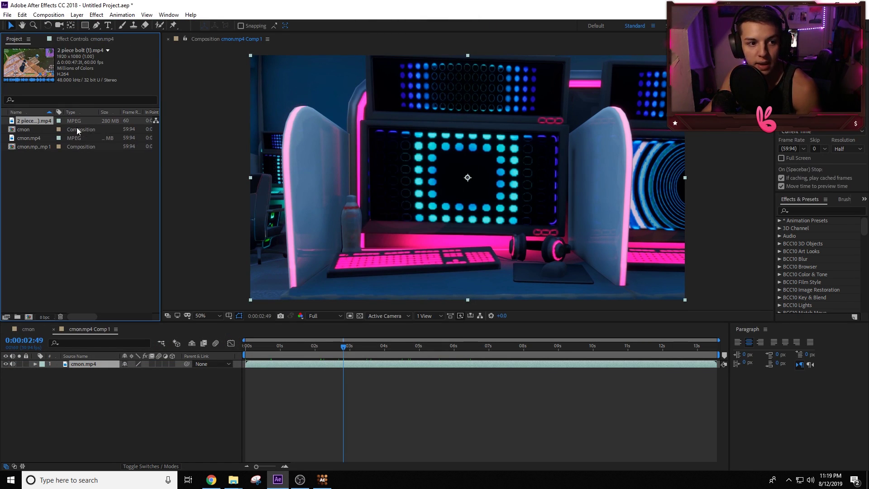
drag(23, 121, 263, 361)
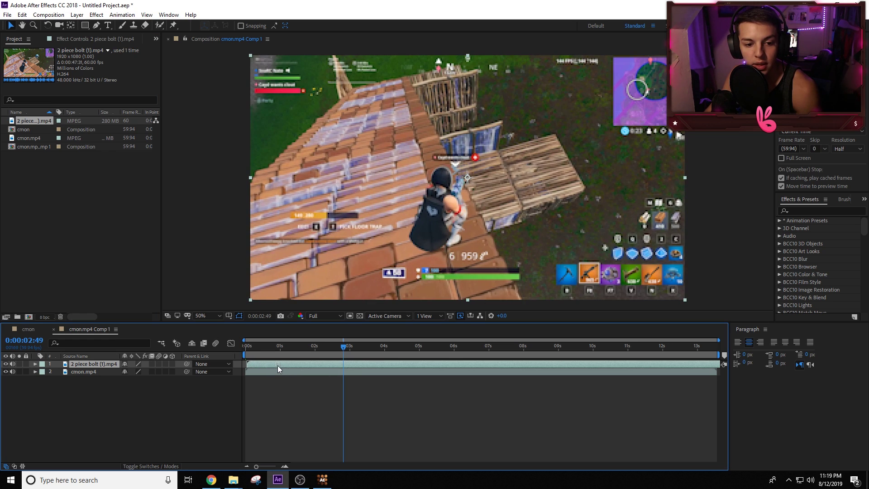
In cmon at frame 0, paste the mocha corner-pin track onto the cmon.mp4 Comp 1 layer and scrub to verify
key(space)
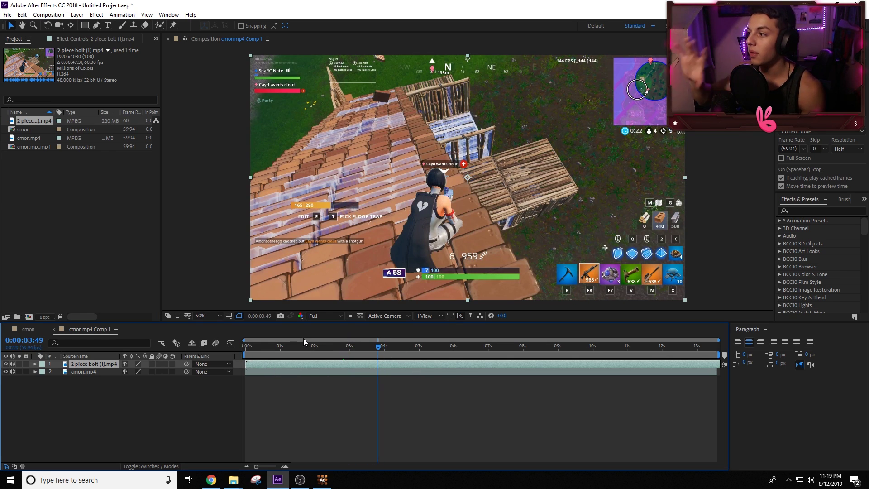
click(28, 329)
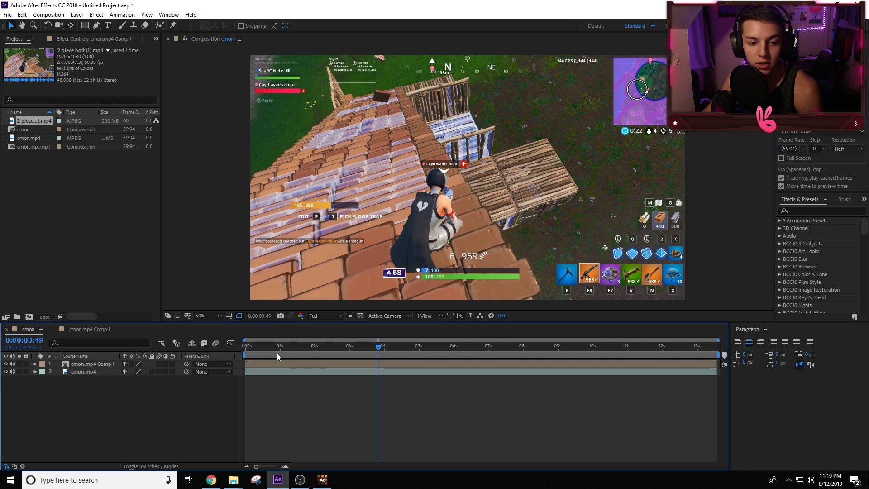
click(276, 351)
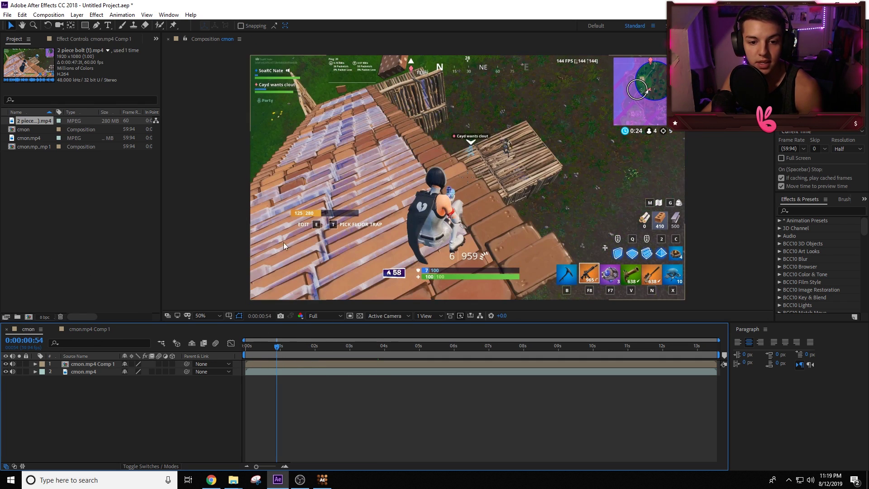
click(245, 346)
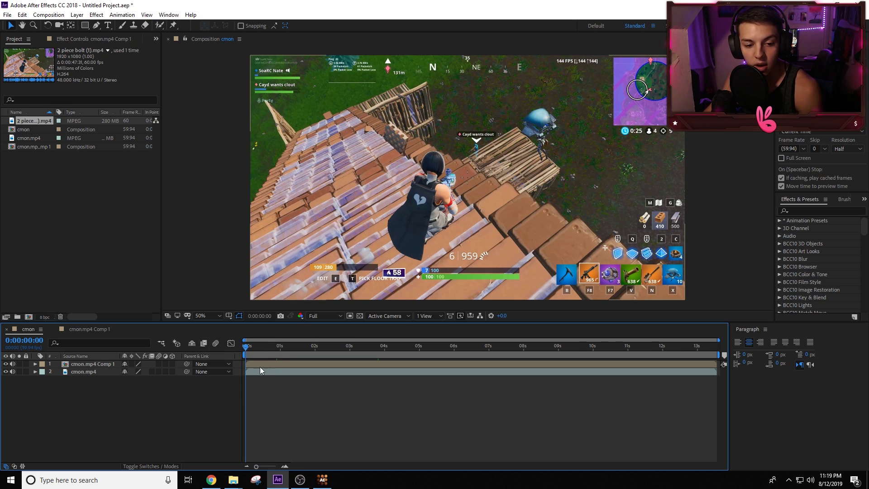
click(252, 365)
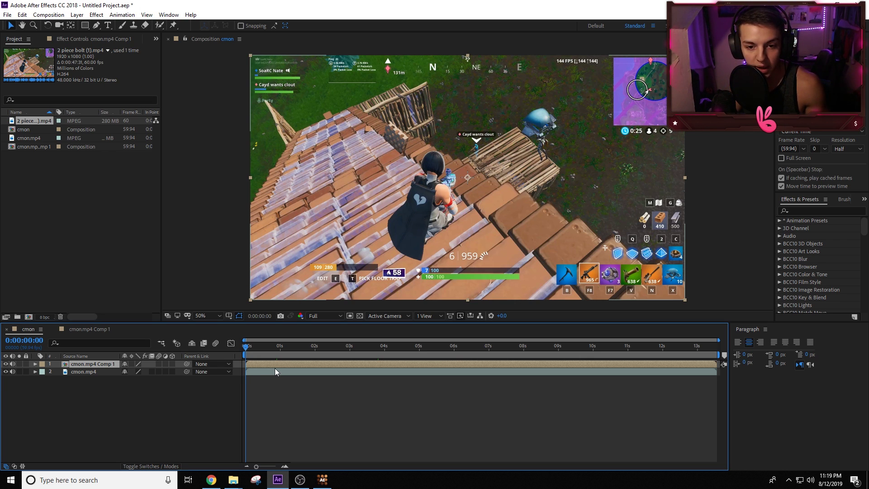
key(ctrl+alt+shift+e)
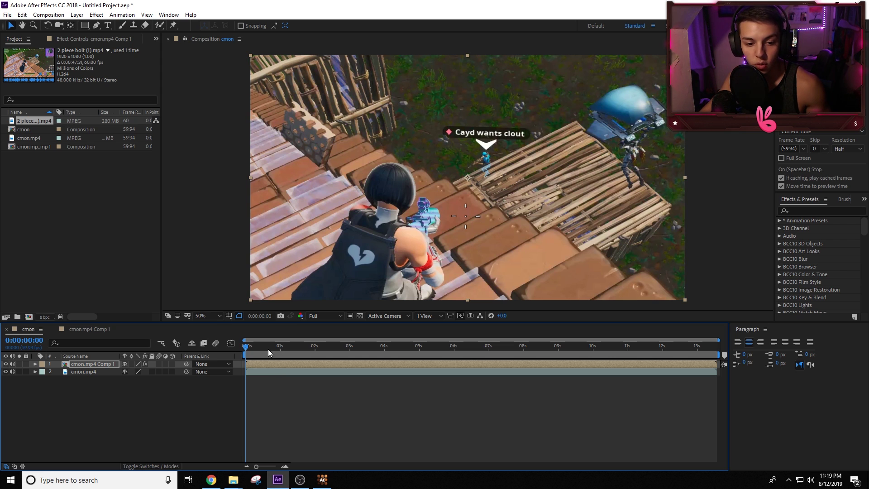
drag(268, 349, 386, 356)
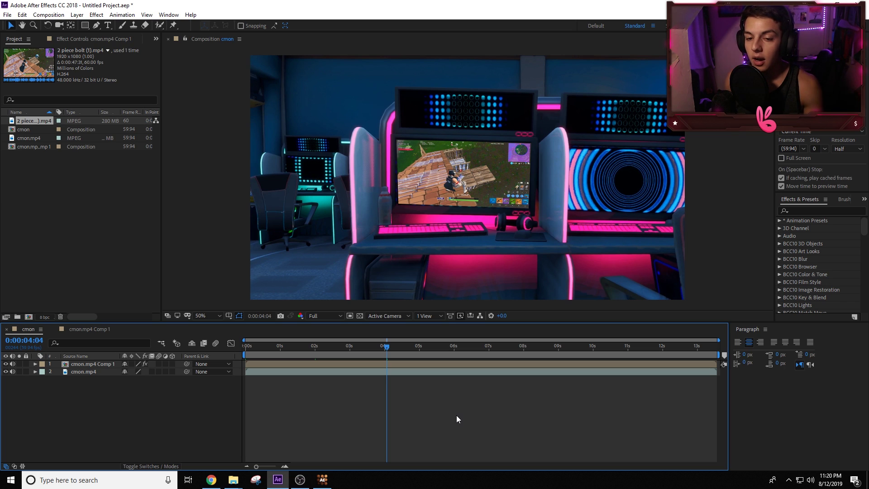
drag(412, 346, 616, 347)
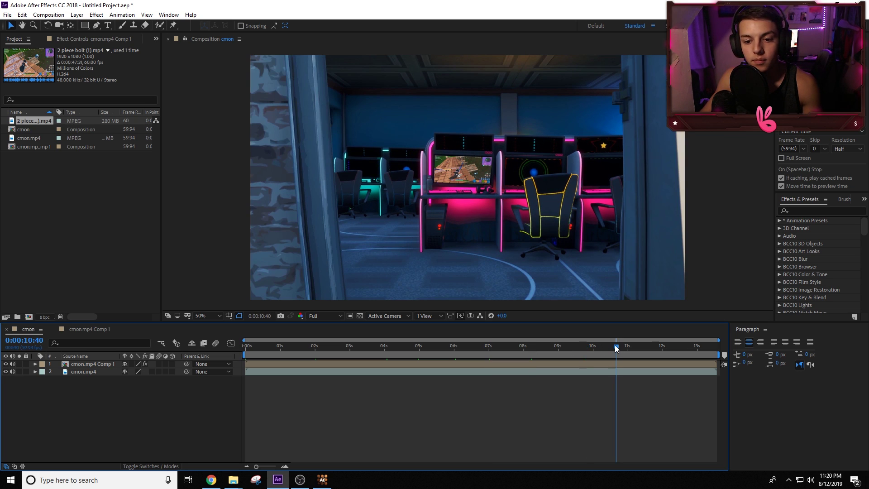
key(Home)
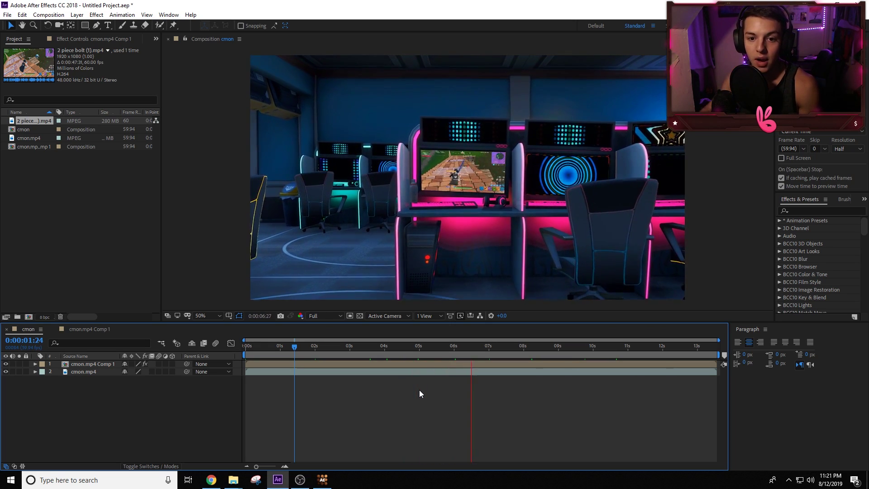
click(365, 348)
drag(363, 347, 358, 349)
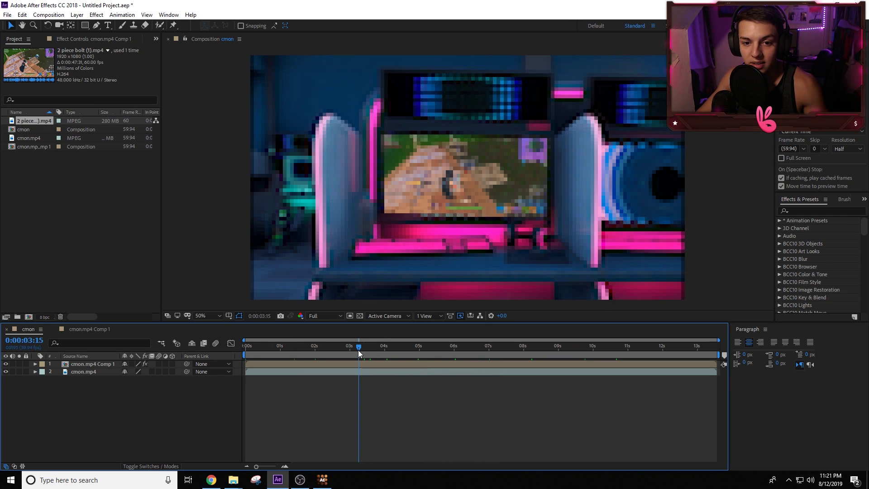
key(space)
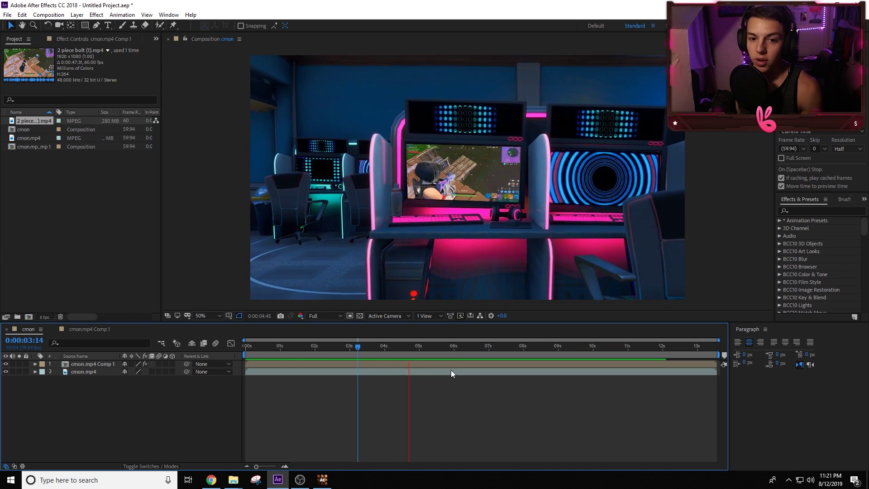